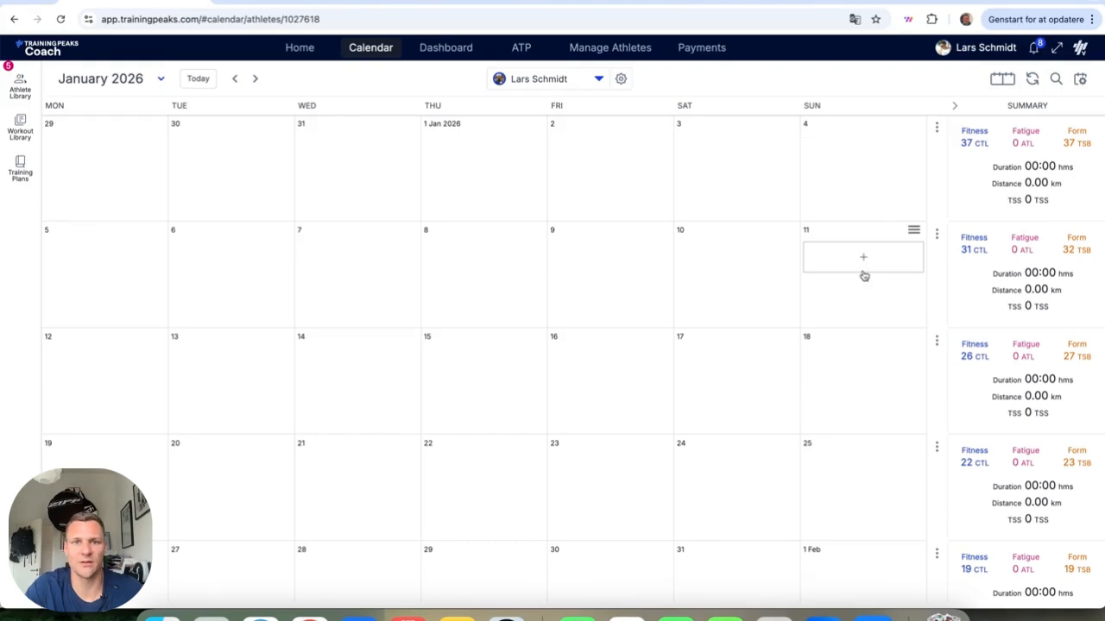
Step: Add a swim workout titled "Svømning med klubben" to Tuesday 6 January 2026 and save it
click(205, 259)
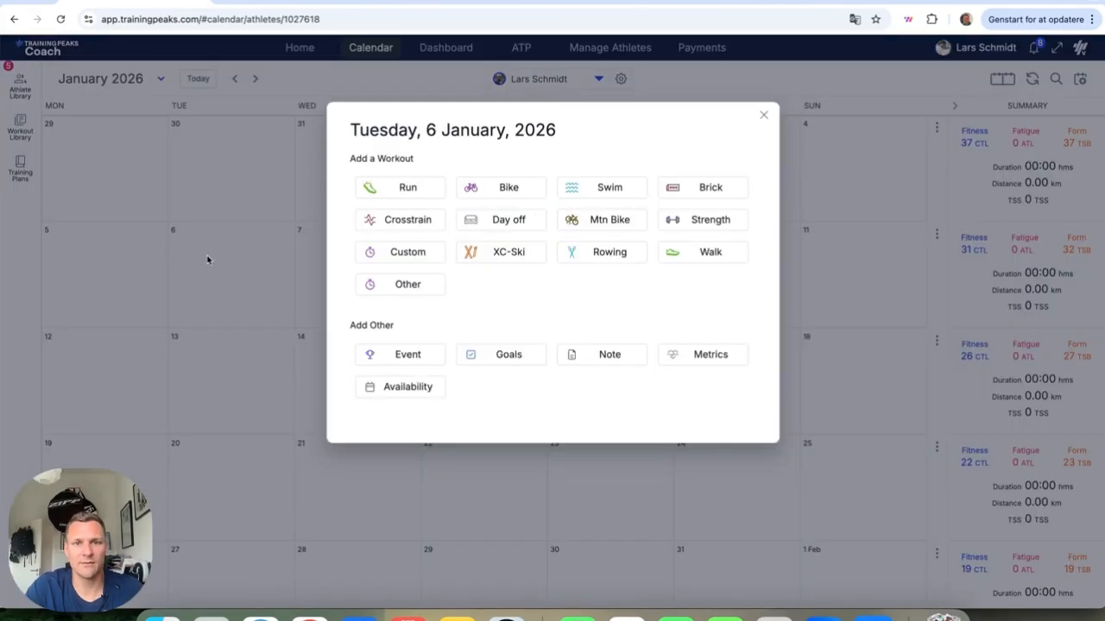
click(614, 197)
text(Svømnin)
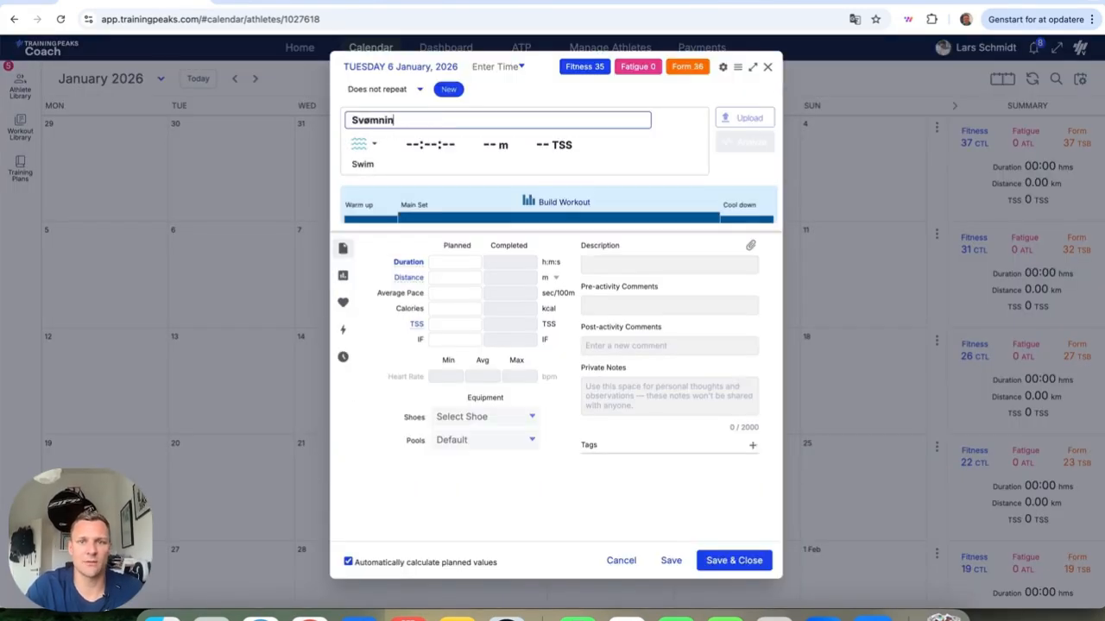
text(g med klubben)
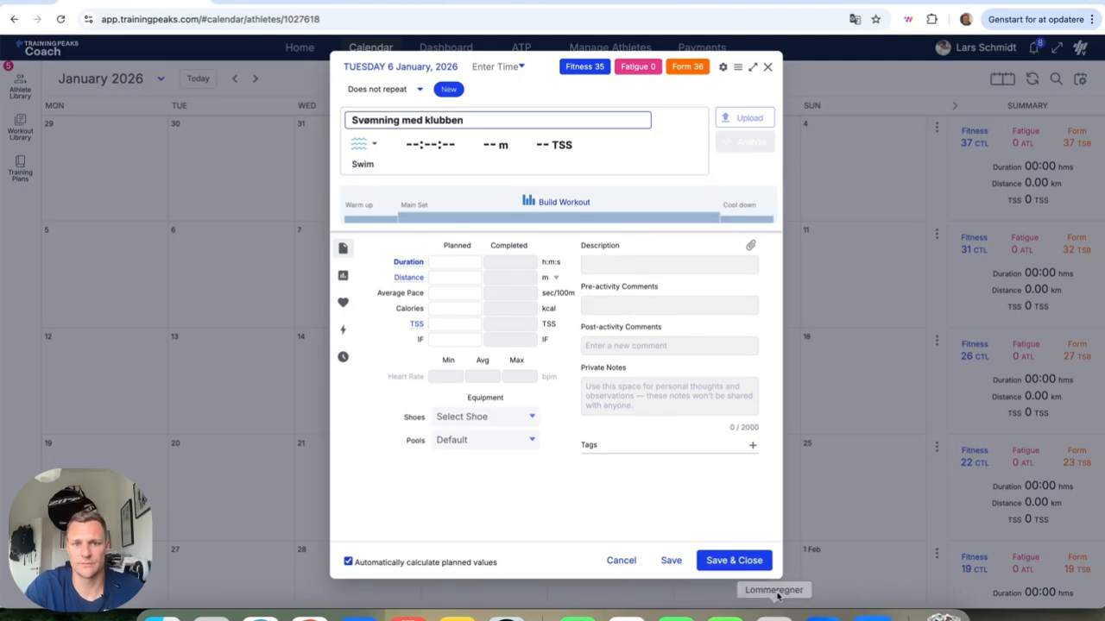
click(750, 563)
Step: Add a run titled "Løbeaftale" to Wednesday 7 January 2026 with the description "8-10 km i 5:15 pace - cirka" and save it
click(365, 251)
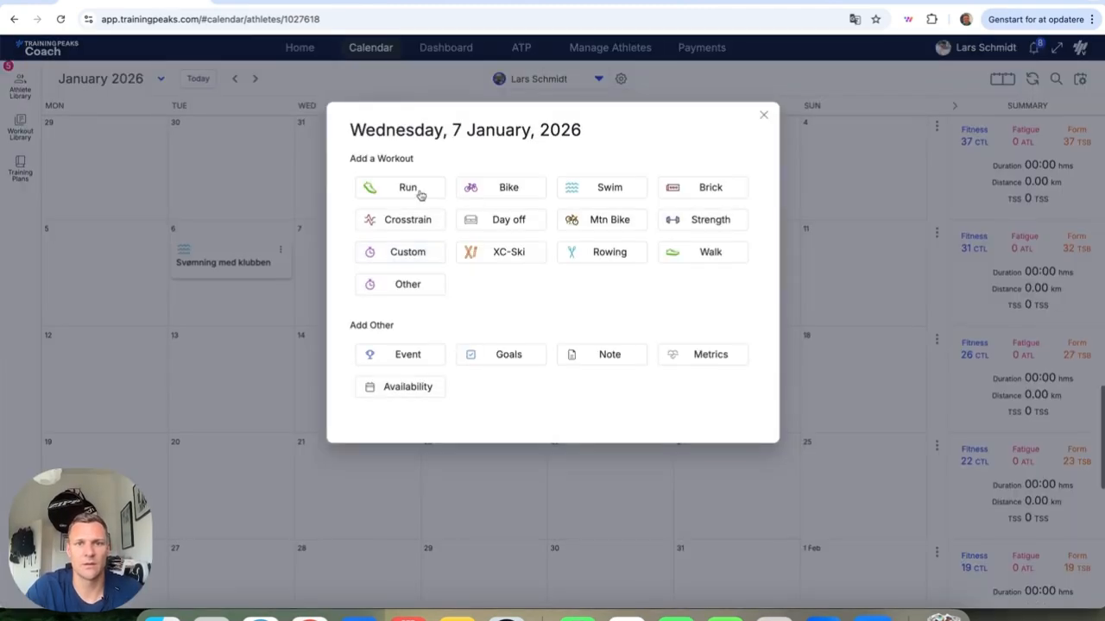
click(411, 188)
text(Løbeaftale)
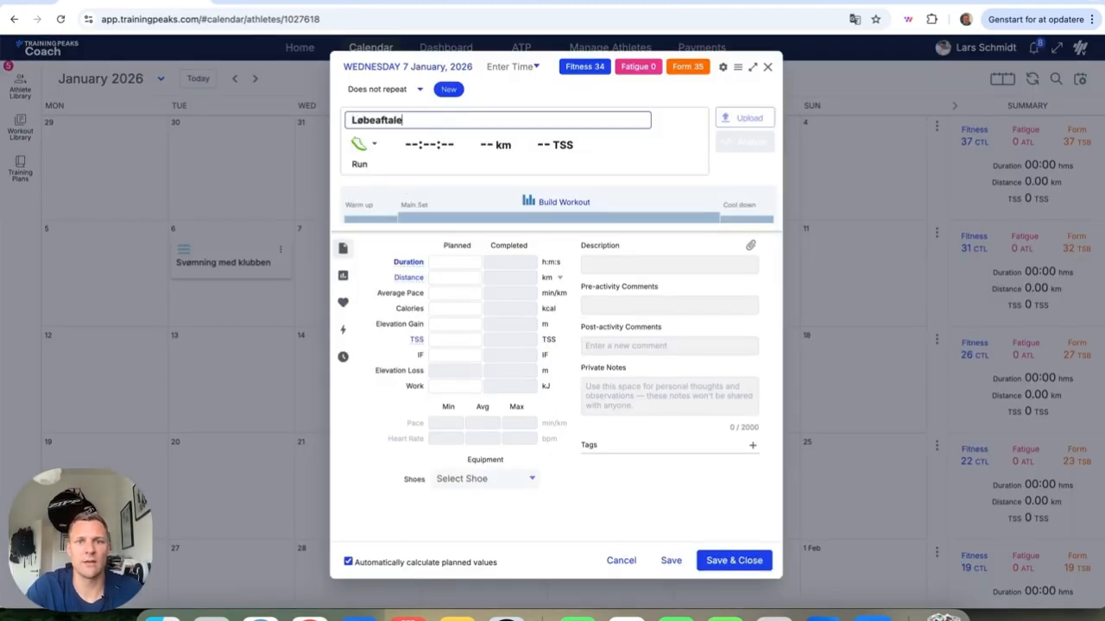
click(639, 264)
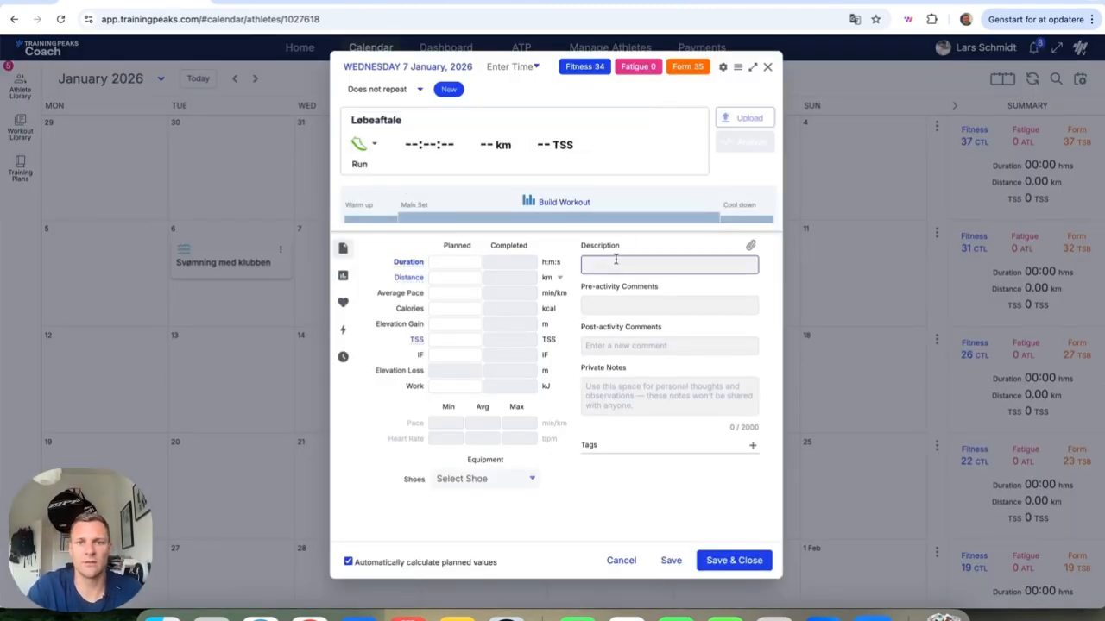
text(8-10 km i)
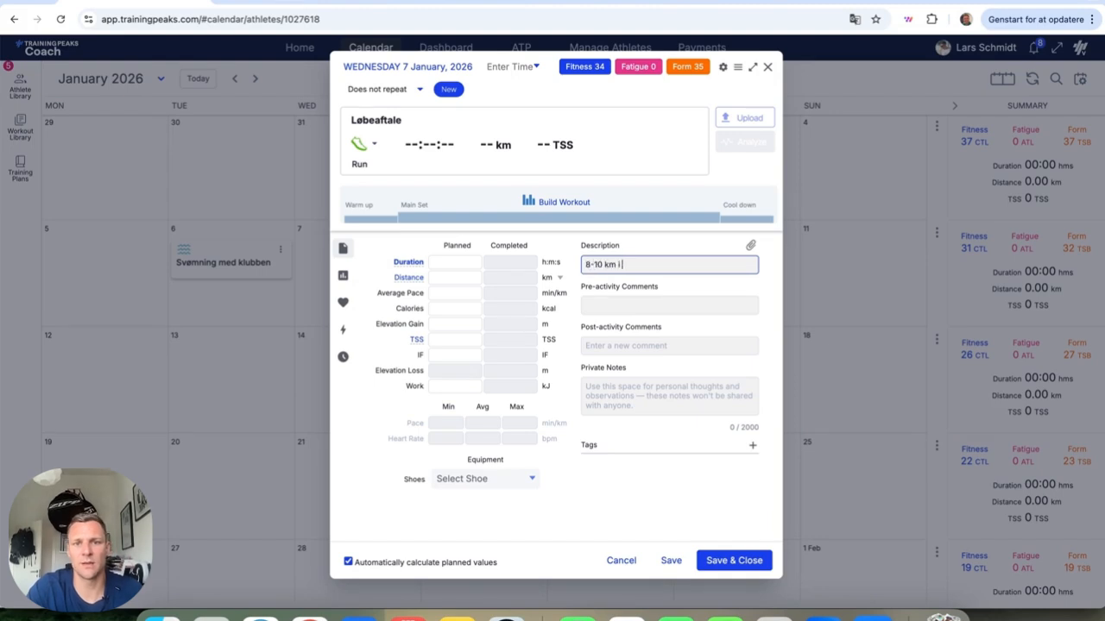
text( 5:15 pace - cirka)
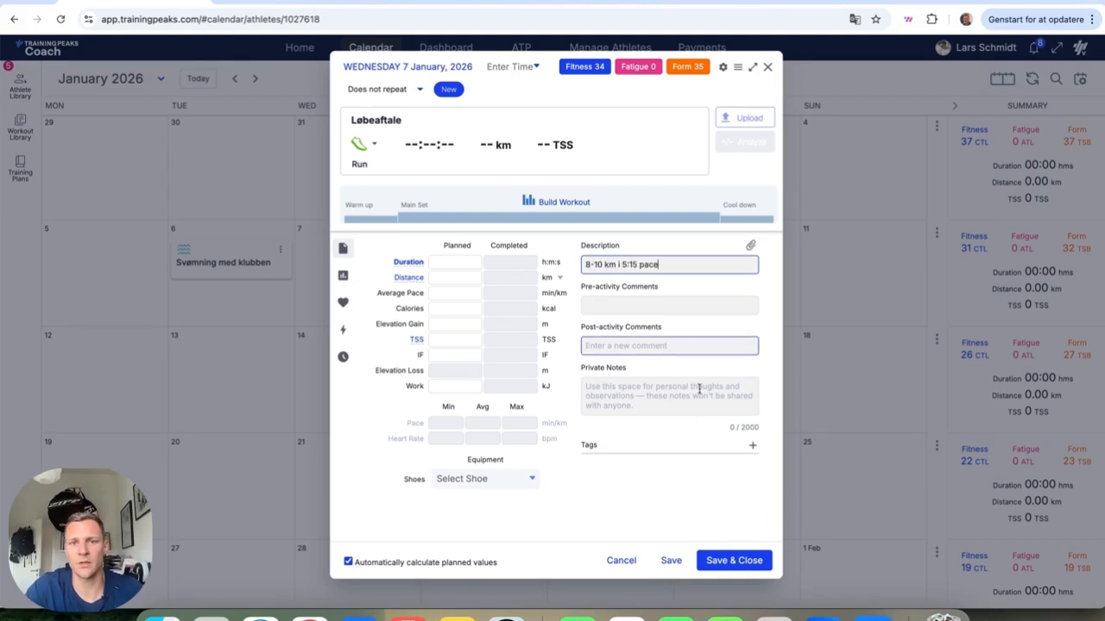
click(734, 560)
Step: Add a note titled "Ingen træning pga arbejde og familieaftale" to Friday 9 January 2026 and save it
click(544, 266)
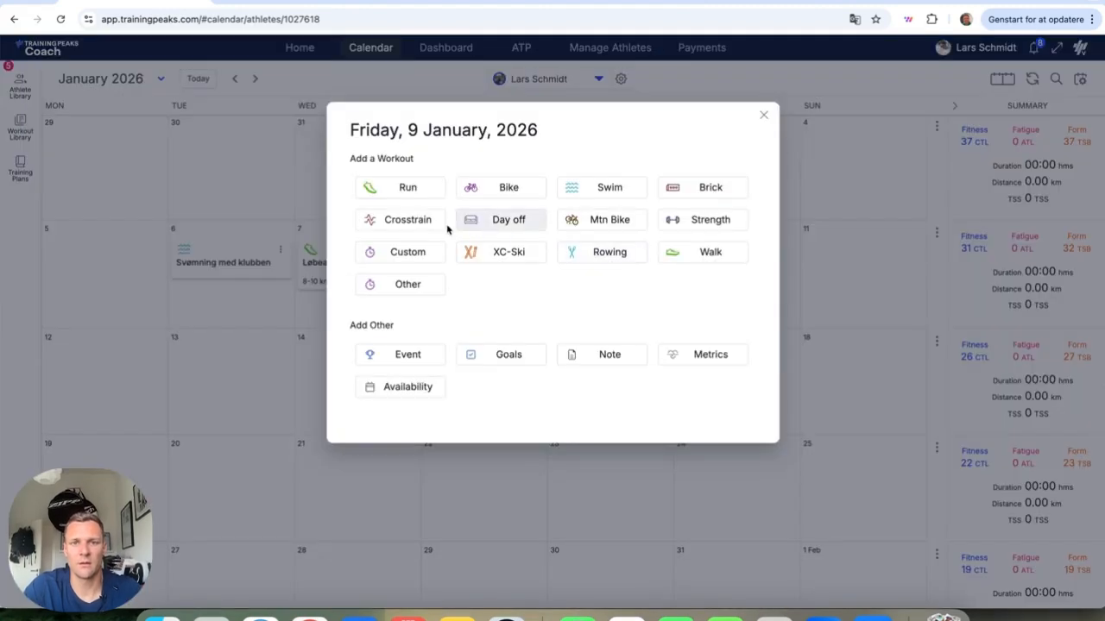
click(602, 356)
click(418, 183)
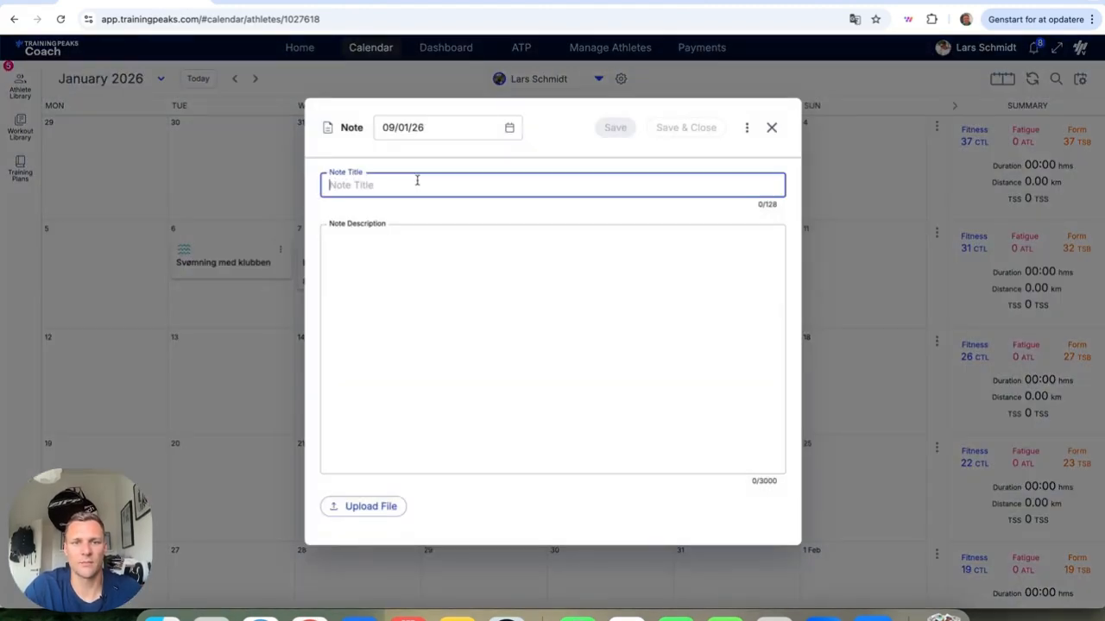
text(Ingen træning )
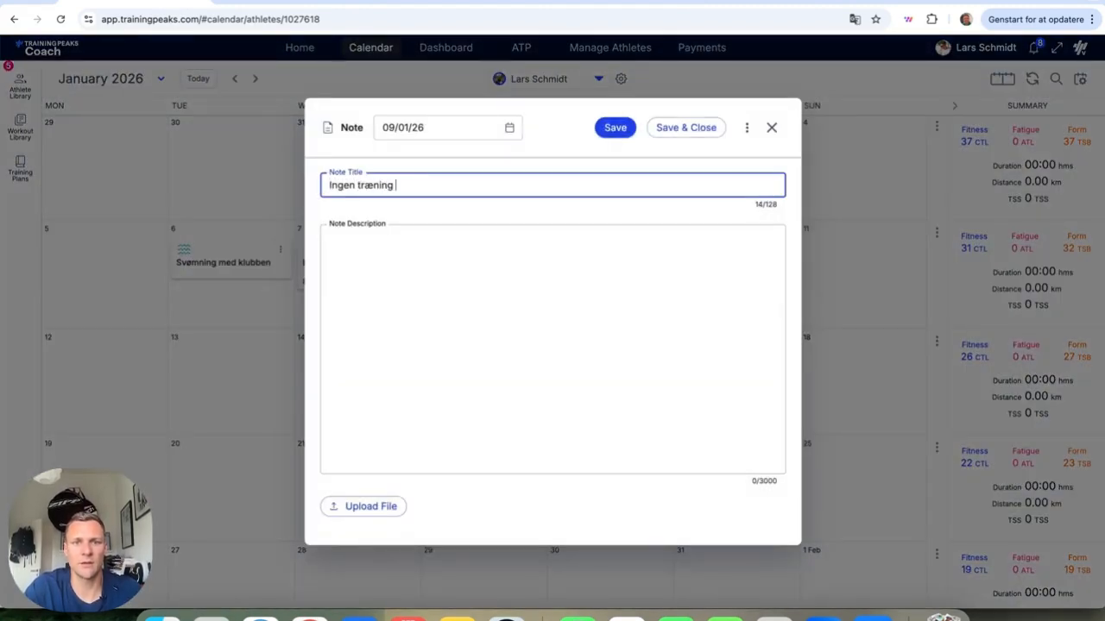
text(pga arbejde og familieaftale)
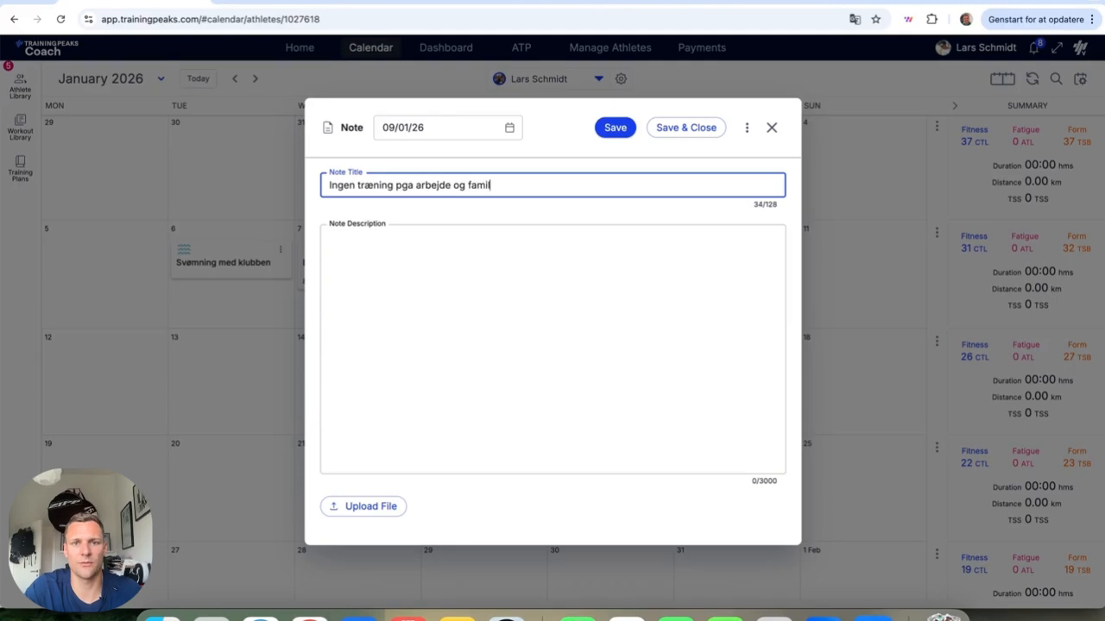
click(687, 127)
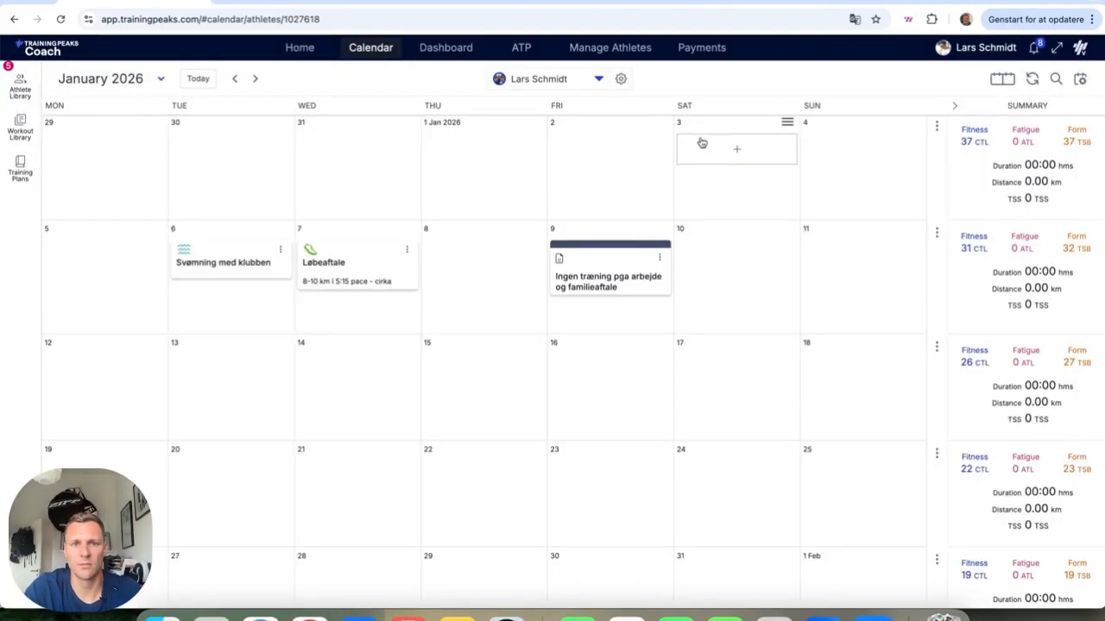
Step: Add a note titled "Kun mulighed for at løbe" to Saturday 10 January 2026 and save it
click(850, 268)
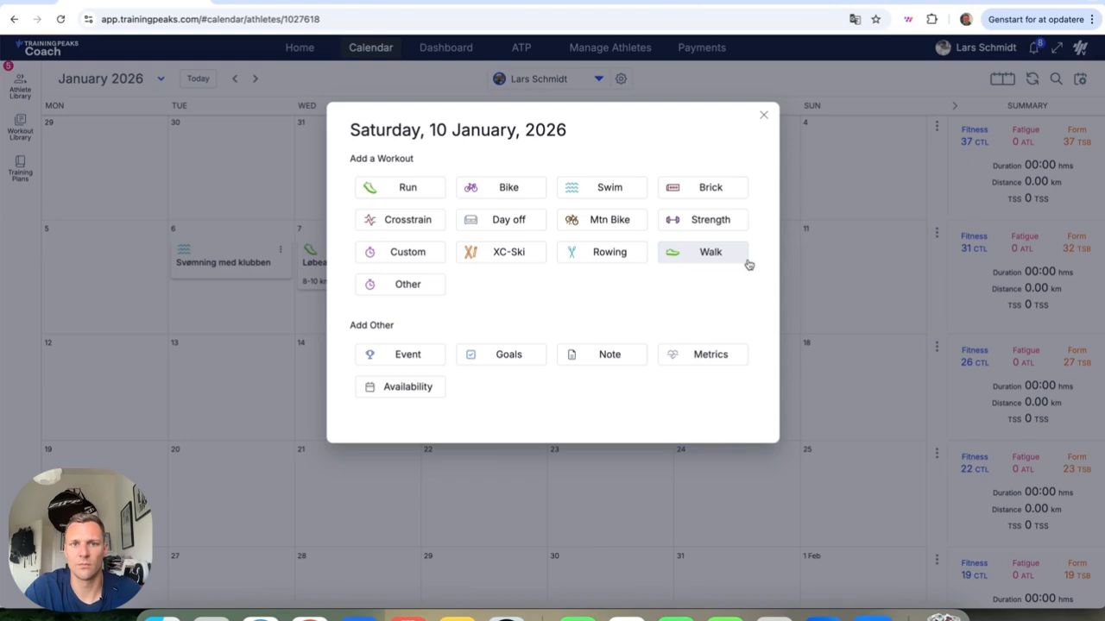
click(604, 357)
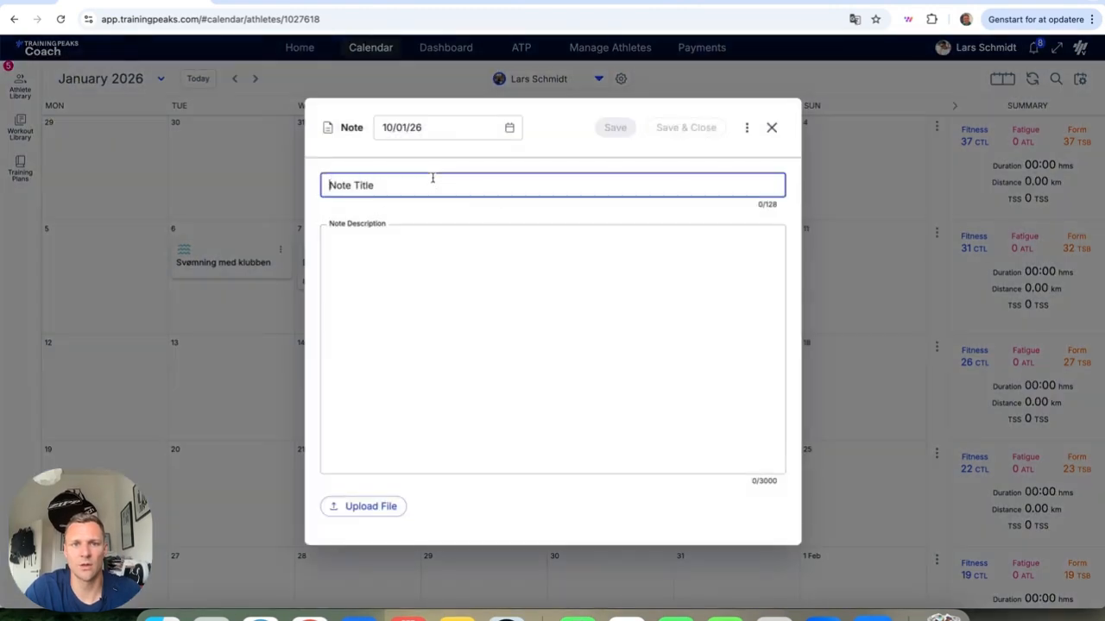
click(431, 181)
text(Kun mulighed for)
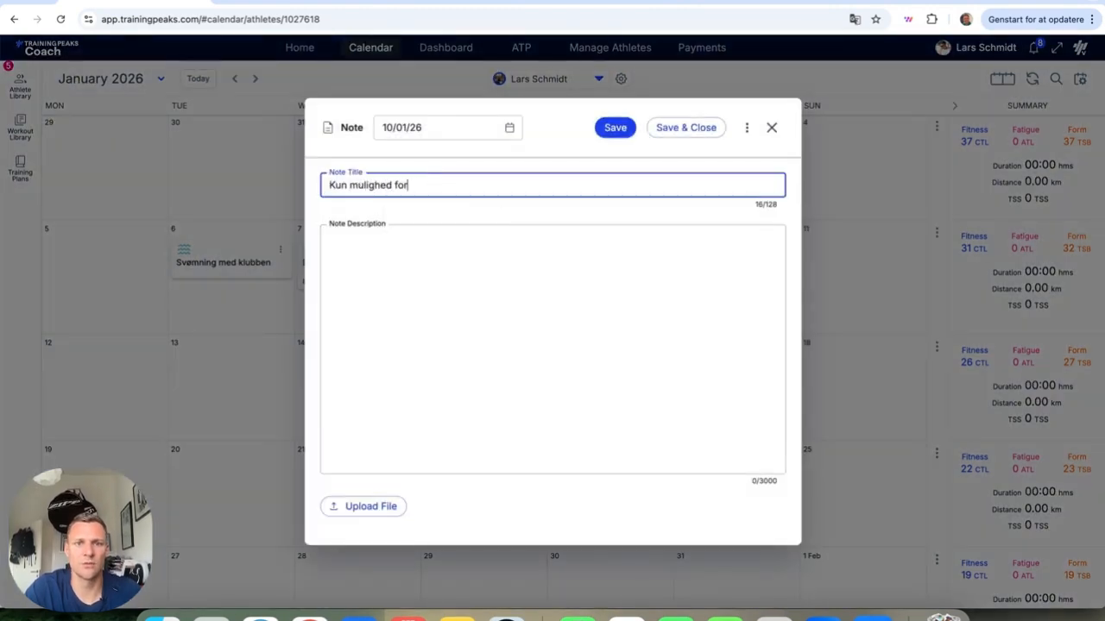
text( at løbe)
click(682, 131)
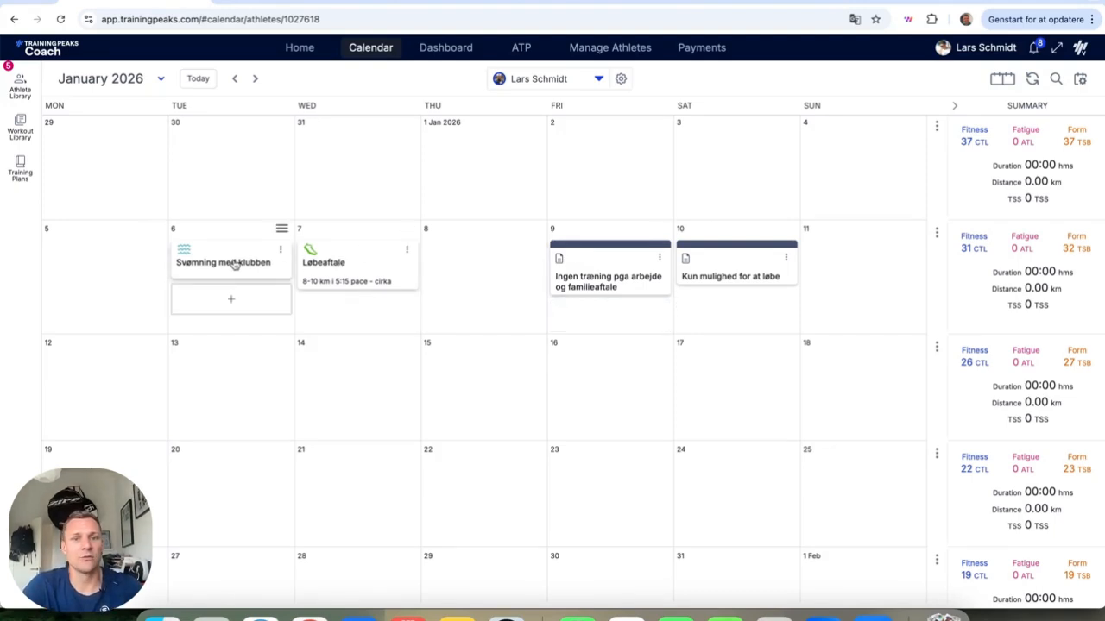
click(129, 259)
click(400, 183)
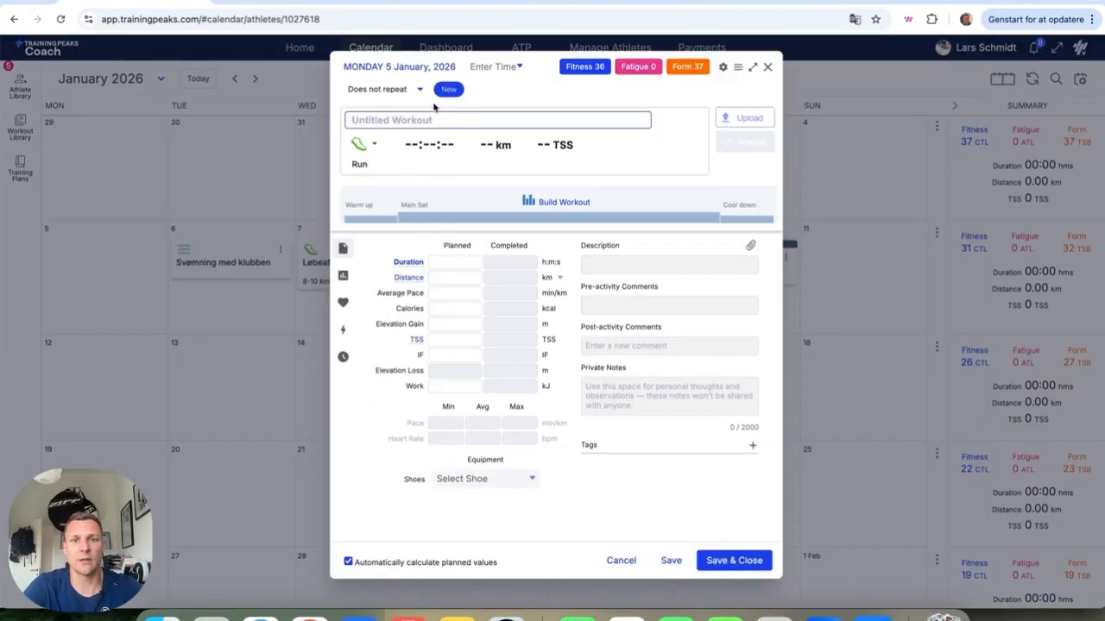
text(Løb)
key(BackSpace)
key(BackSpace)
key(BackSpace)
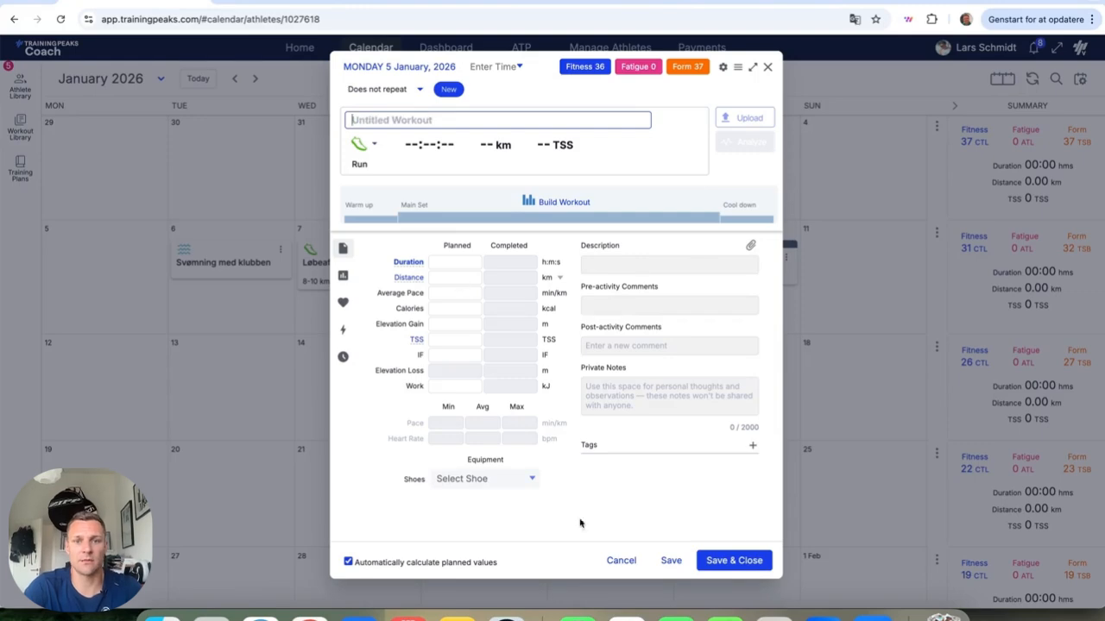
click(621, 560)
Step: Create a structured run on Monday 29 December 2025, built by distance in km with a % Threshold Pace range, and add an Active block
click(80, 153)
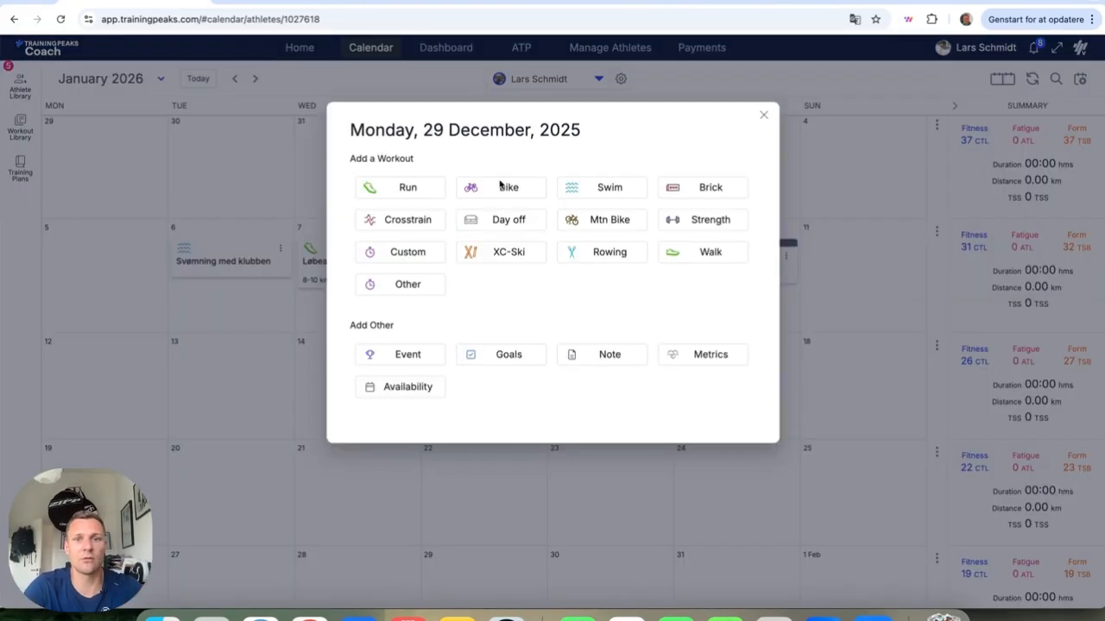
click(412, 189)
click(505, 207)
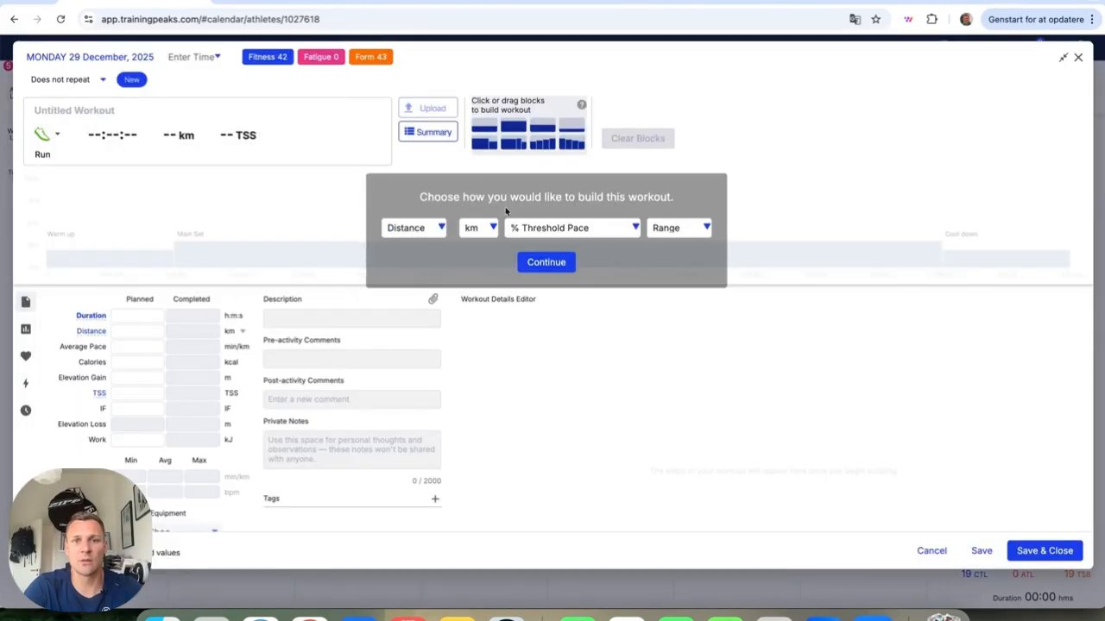
click(546, 263)
click(512, 131)
Step: Set the Active block's intensity range to 80-80 % of threshold pace
click(496, 363)
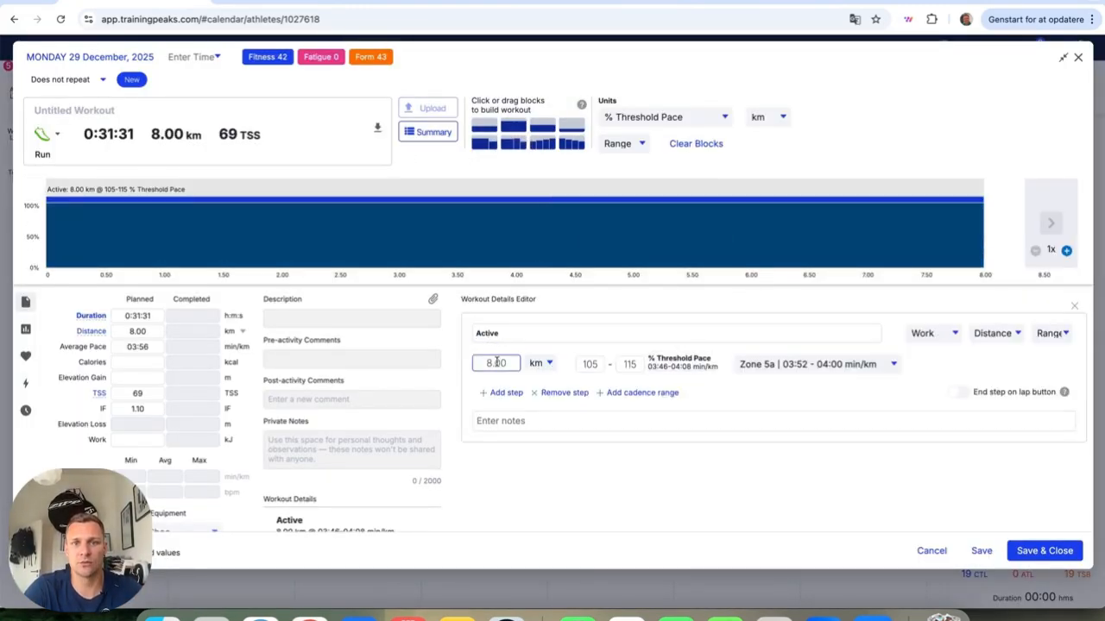
click(593, 365)
text(80)
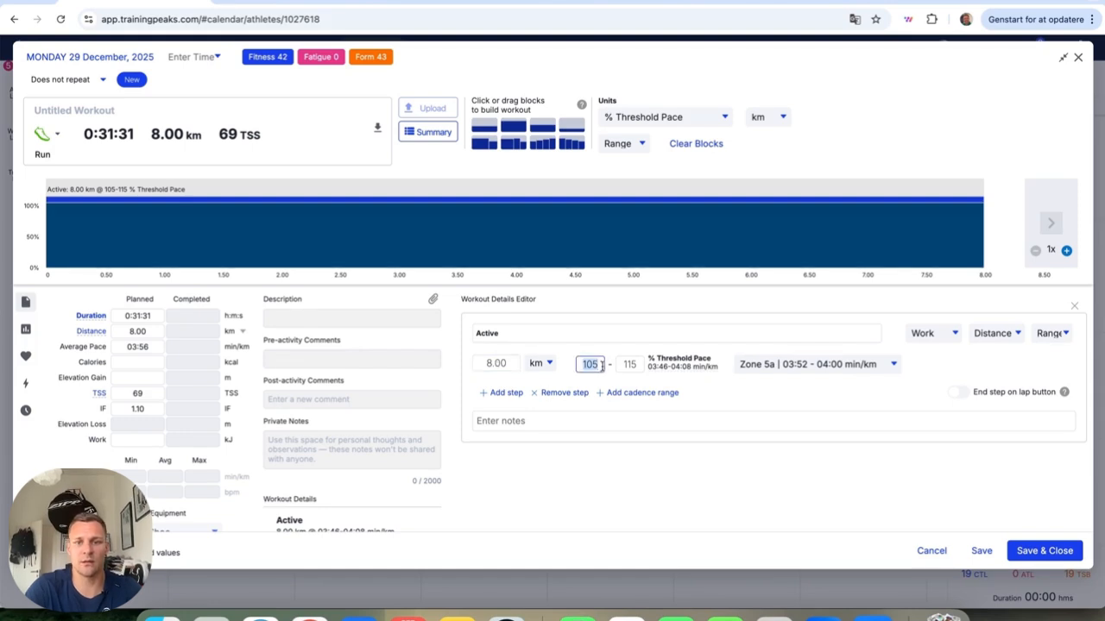
key(Tab)
text(80)
key(Tab)
Step: Title the structured run "Roligt løb" and save it to the calendar
click(94, 110)
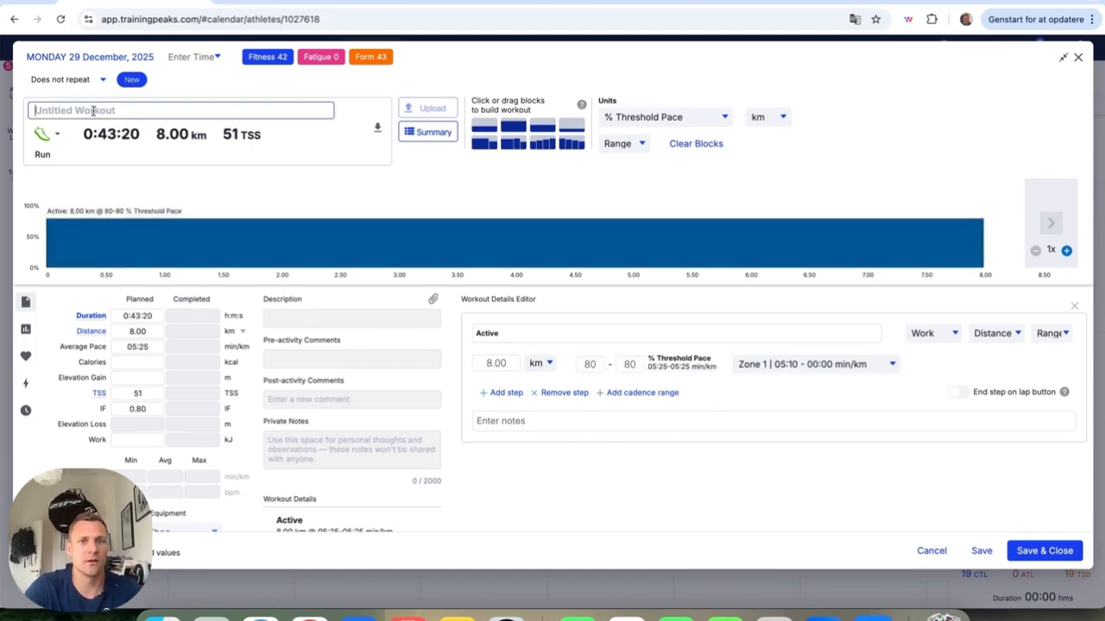
text(roligt løb)
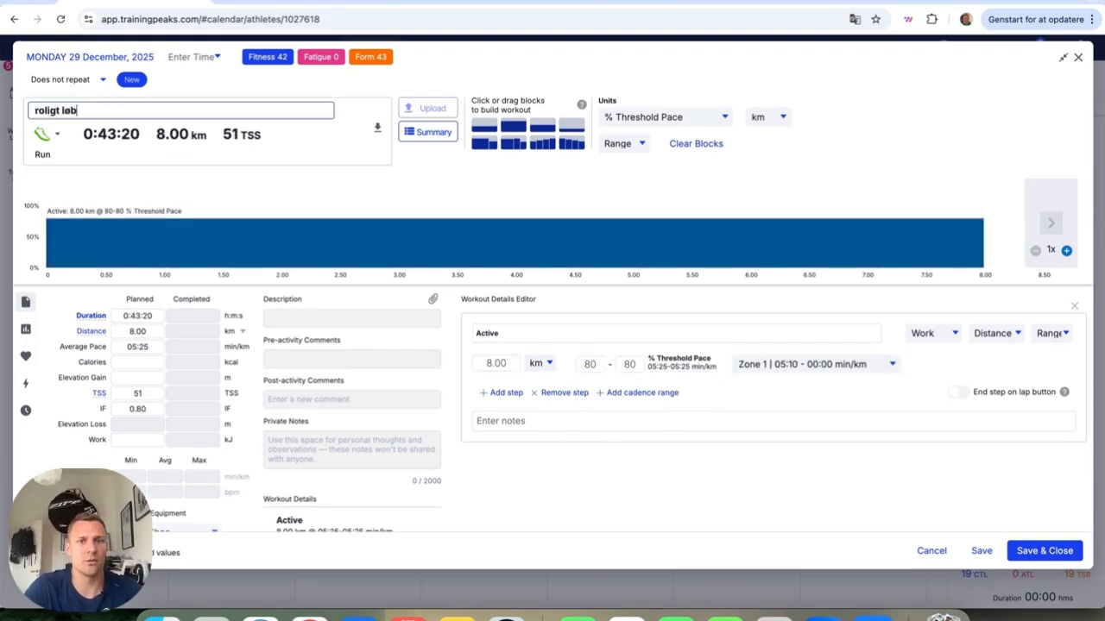
click(38, 111)
key(BackSpace)
text(R)
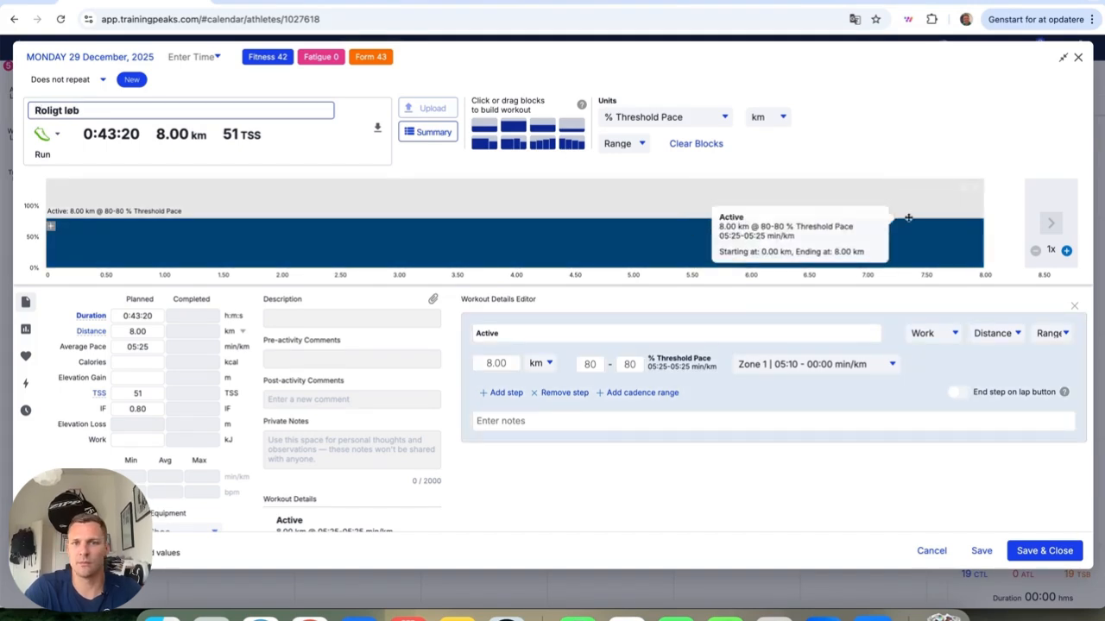
click(1003, 479)
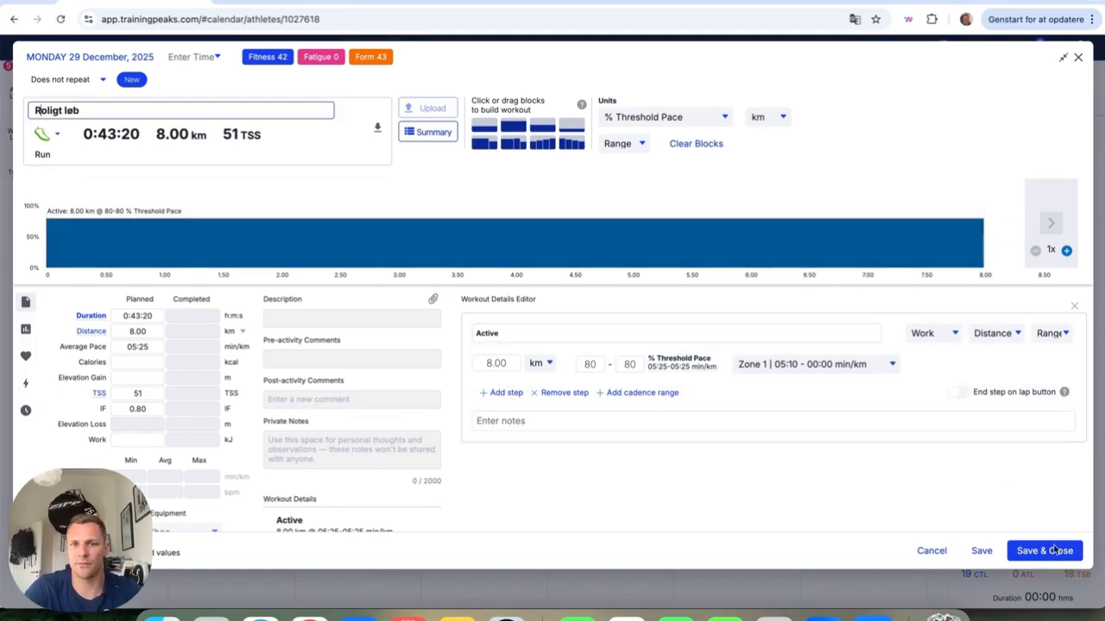
click(1059, 556)
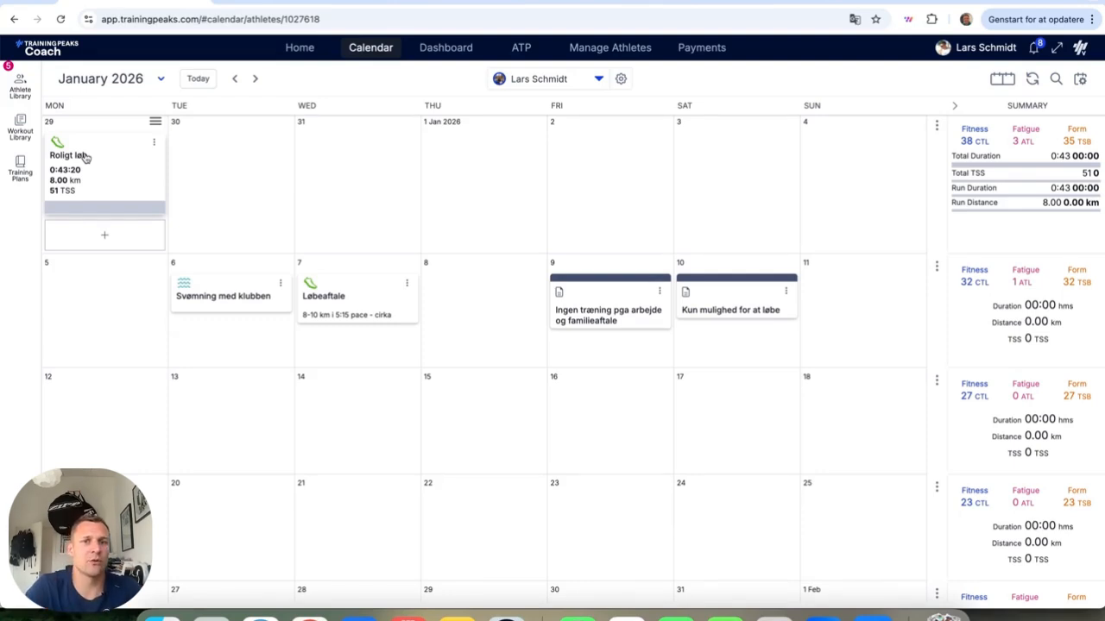
Step: Start a post-activity comment on the "Roligt løb" run of 29 December 2025 with "Hej coach!" and, below it, "Det gik super godt"
click(86, 156)
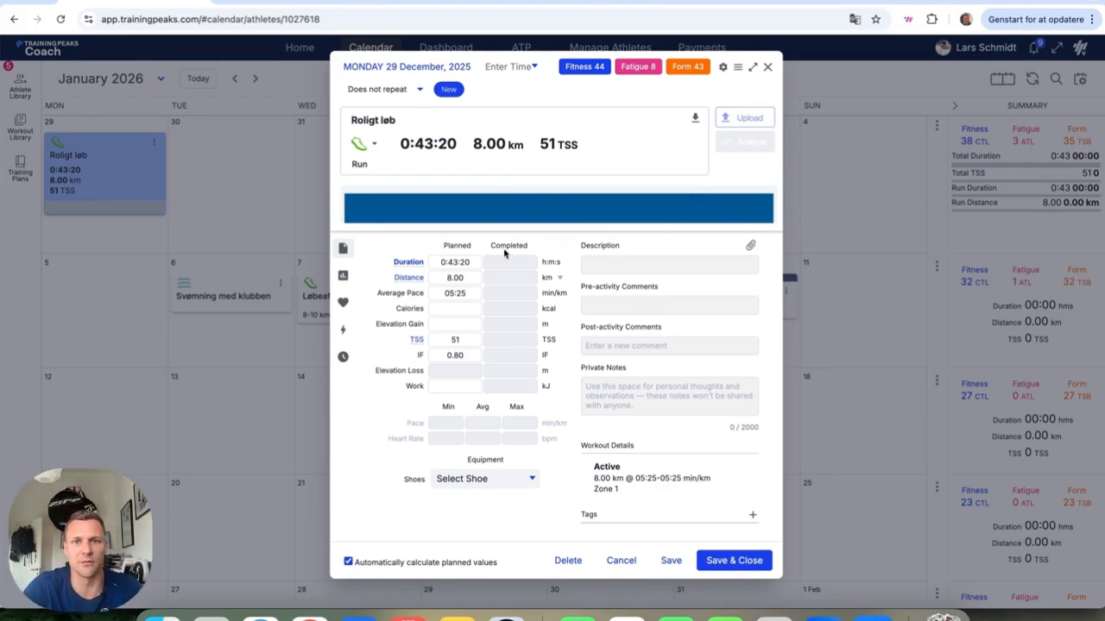
click(732, 560)
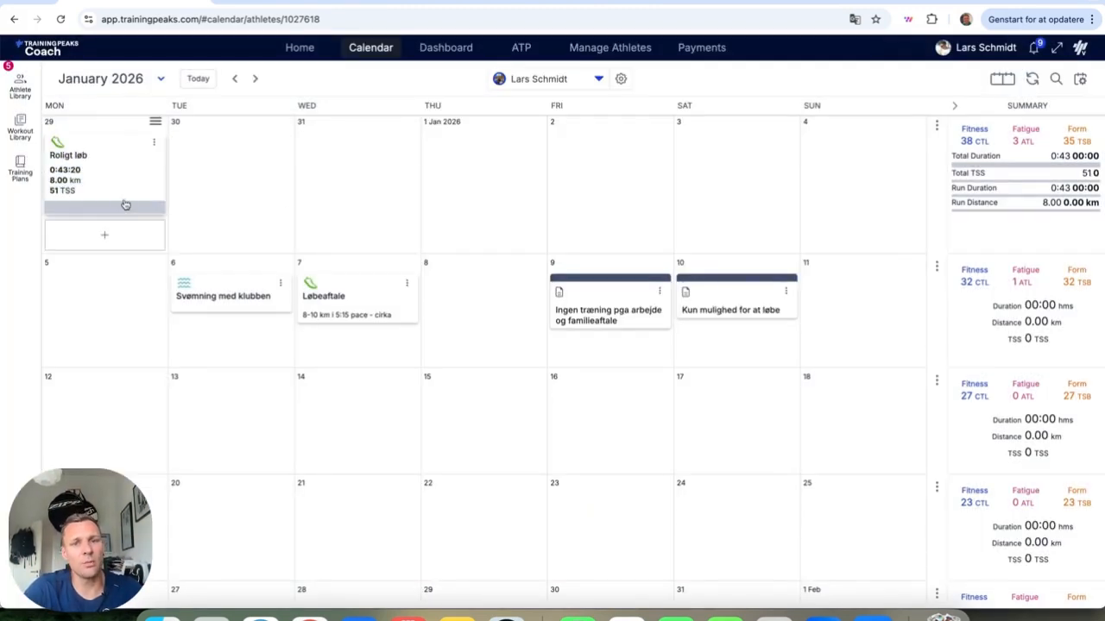
click(101, 171)
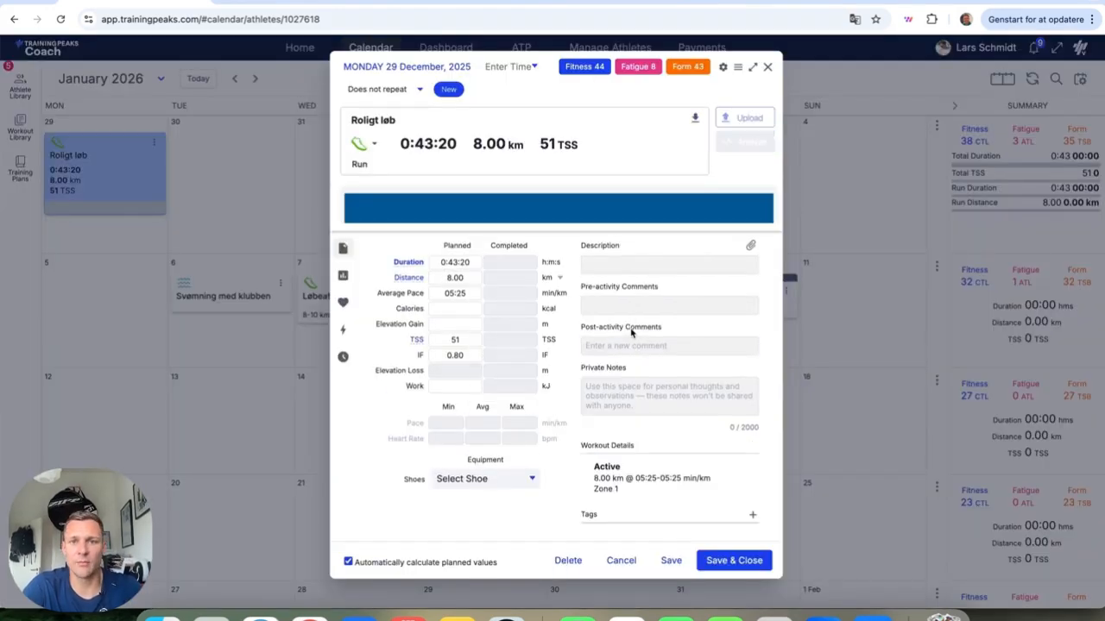
click(653, 347)
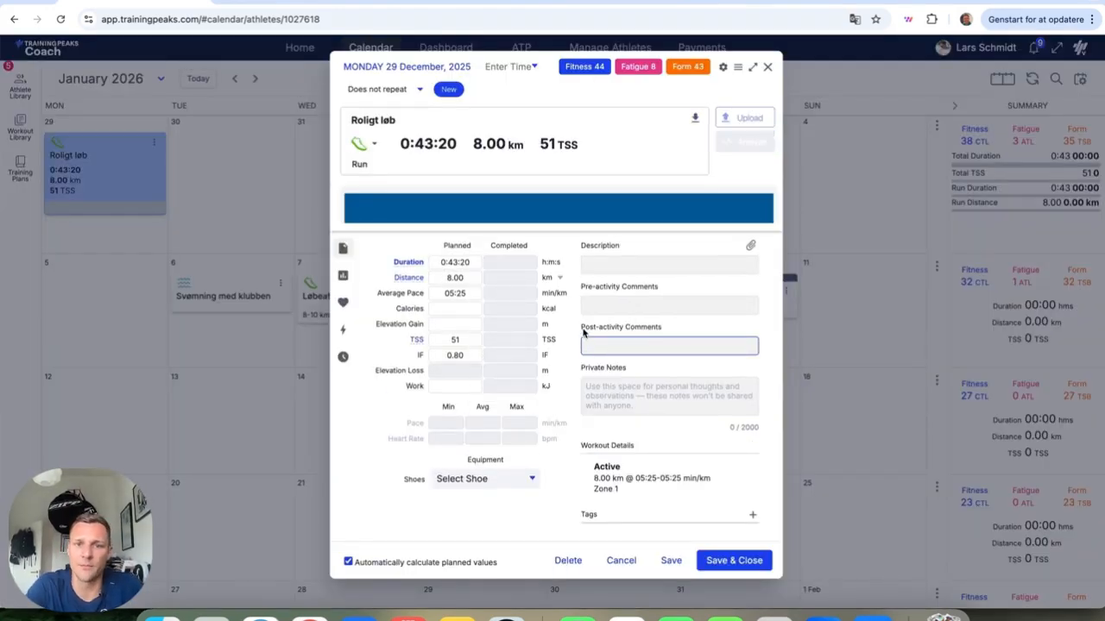
click(647, 344)
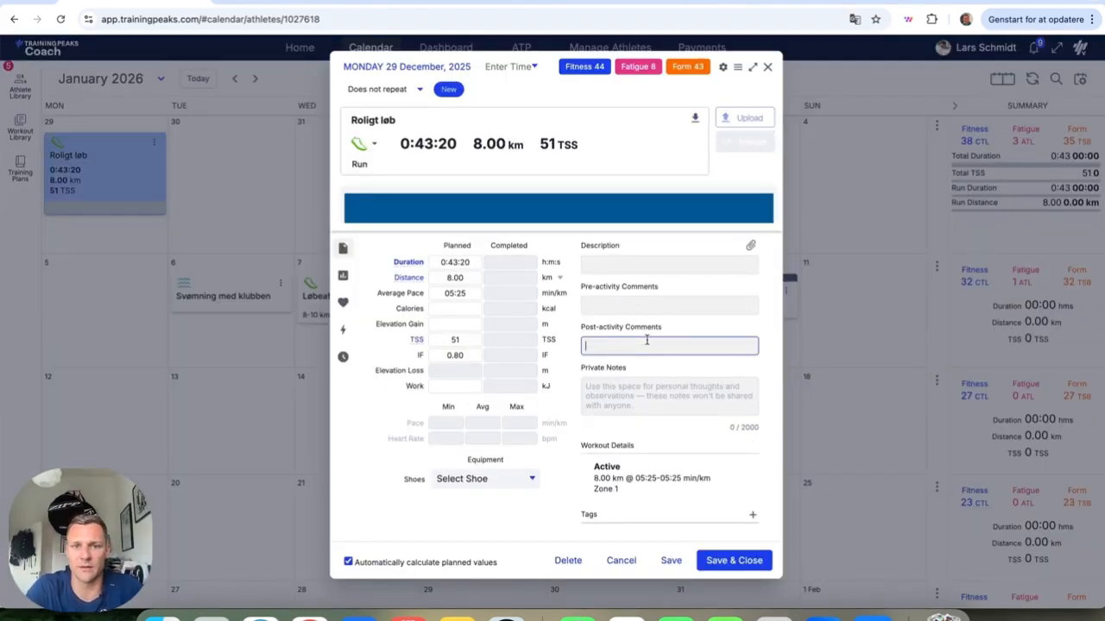
text(Hej coach!)
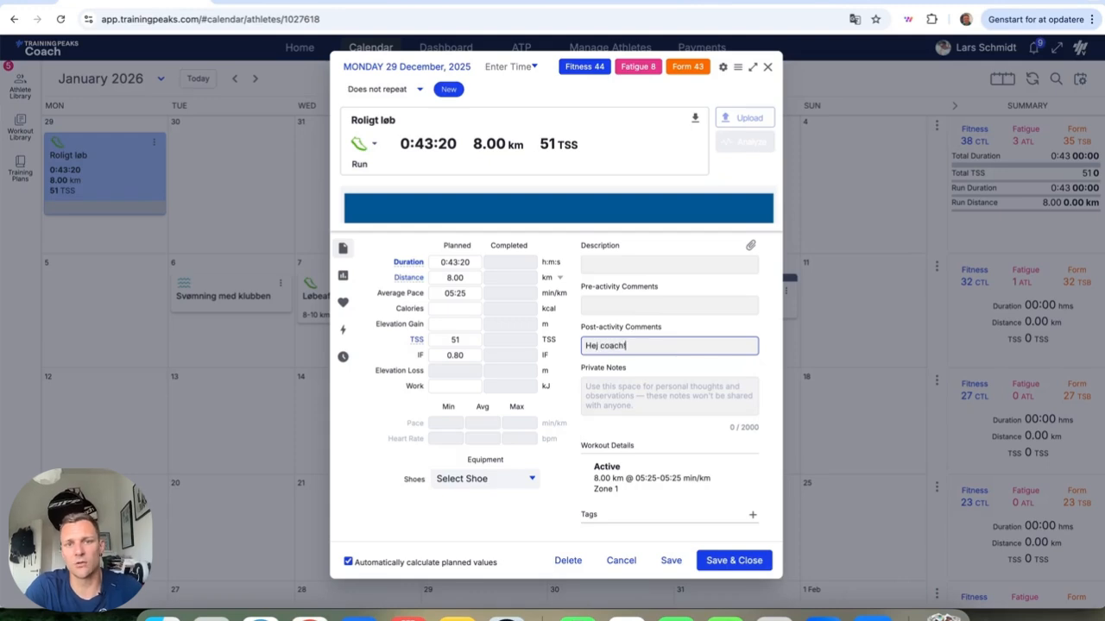
key(Return)
text(Det gik super godt.)
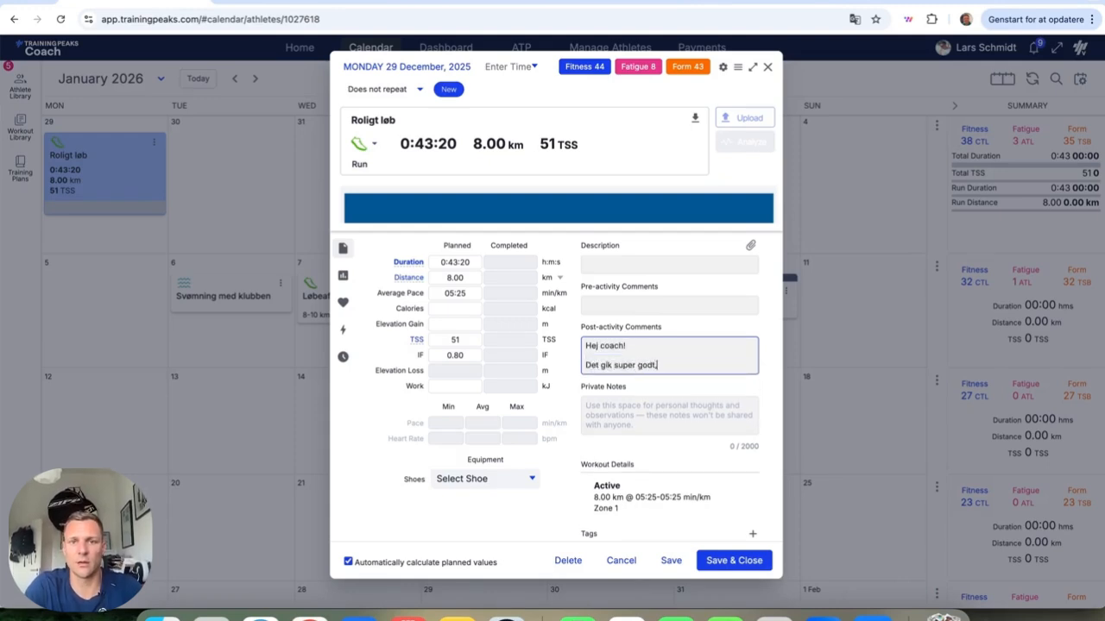
key(BackSpace)
Step: Complete the post-activity comment with ", jeg skal nok snart have nye løbesko. Har du en anbefaling?" and save the workout
text(, jeg skal nok )
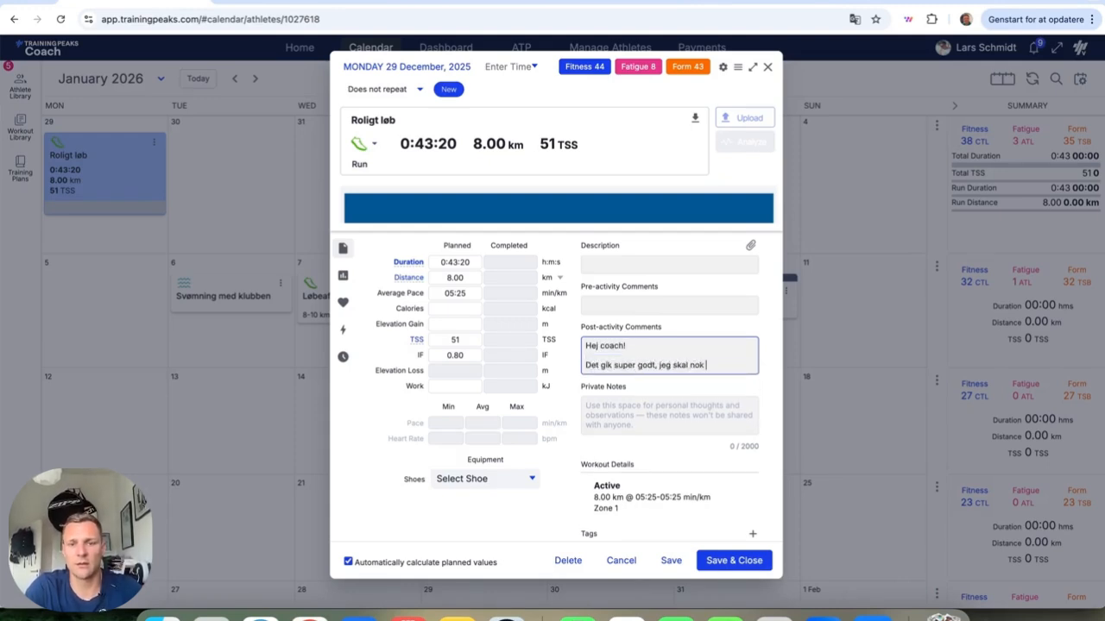
text(snart have nye)
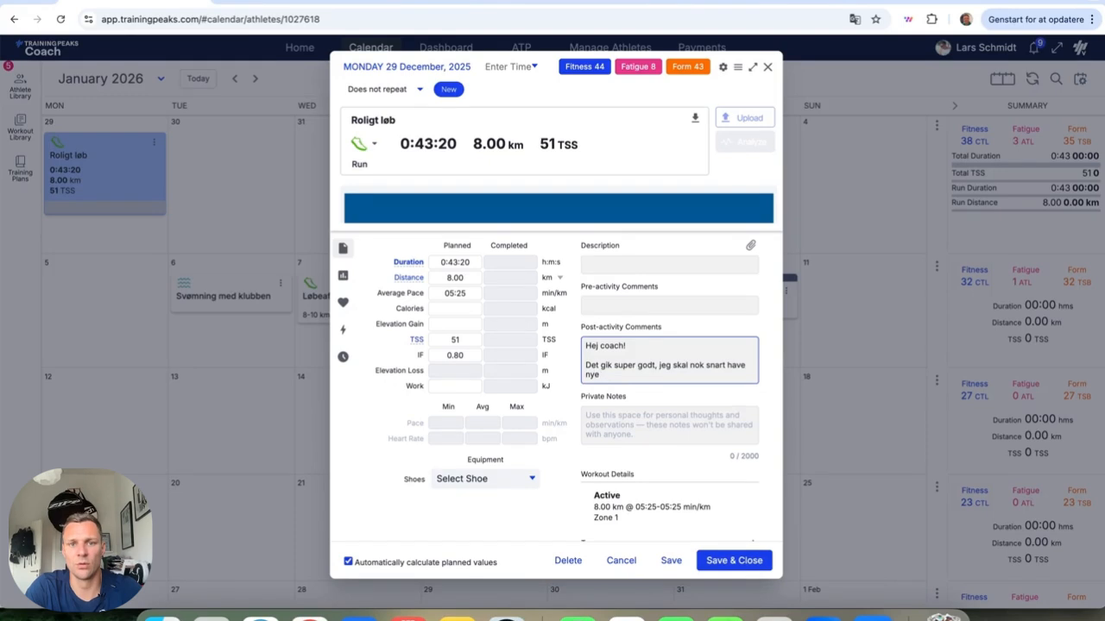
text( løbesko.)
text(Har)
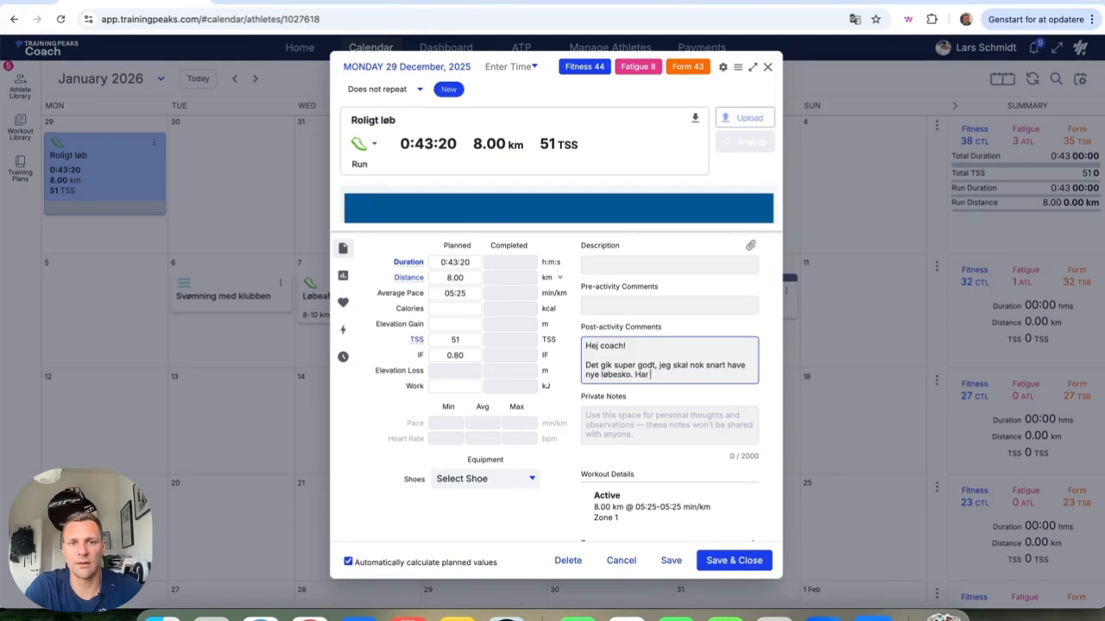
text( du en anbefaling?)
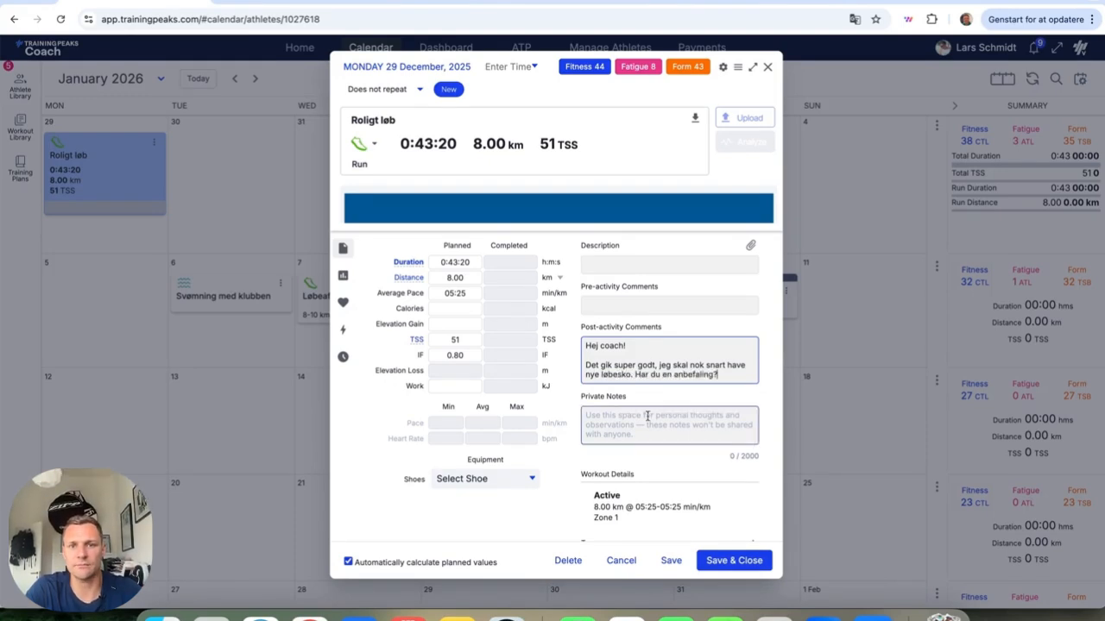
click(746, 560)
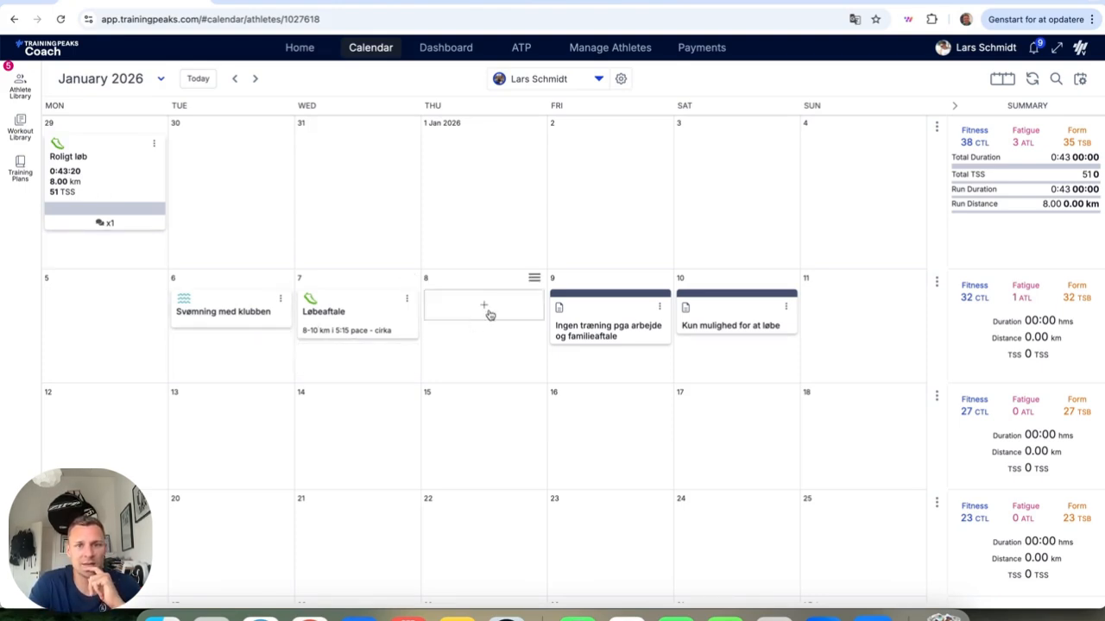
Step: Move the "Roligt løb" run to Thursday 8 January 2026 and save a second post-activity comment, "Jeg er lidt i tvivl, hvad skal jeg gøre i pausen?"
drag(145, 160, 486, 315)
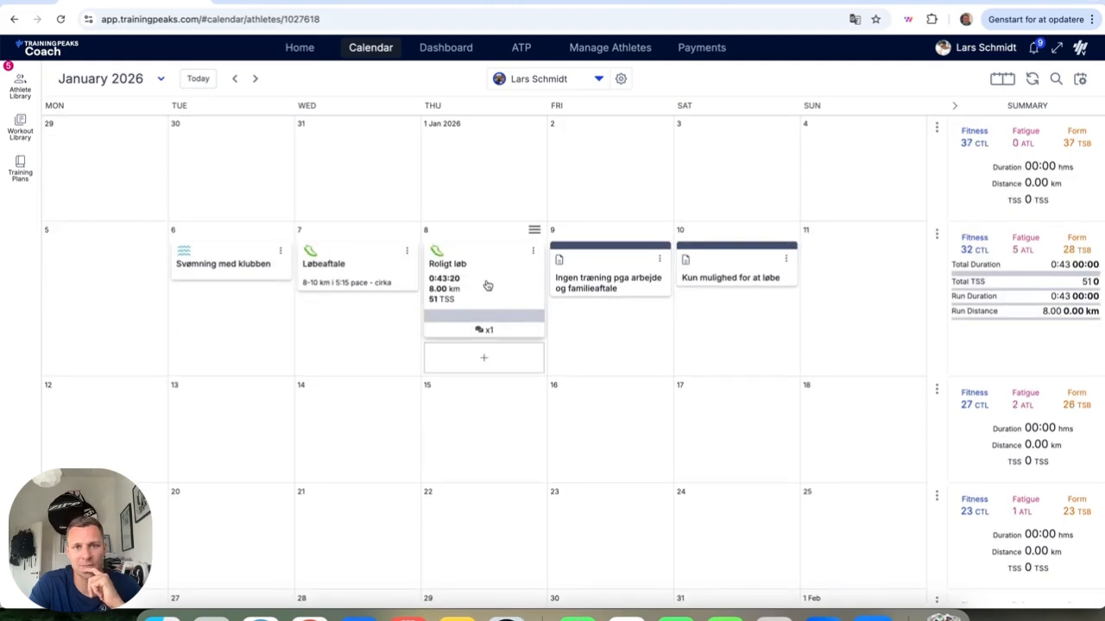
click(487, 285)
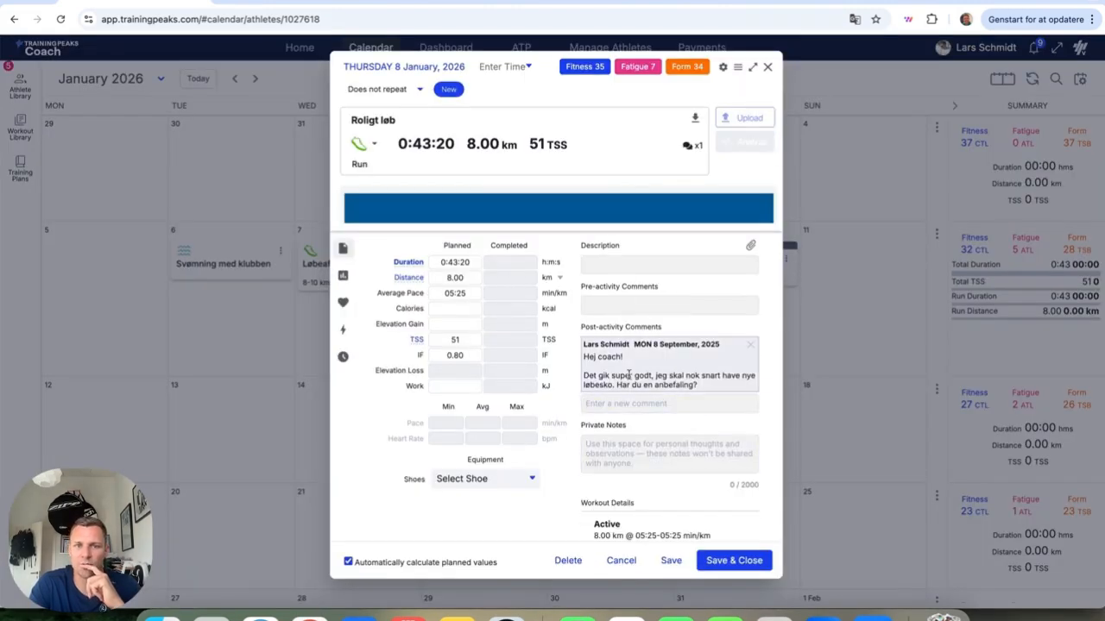
click(646, 404)
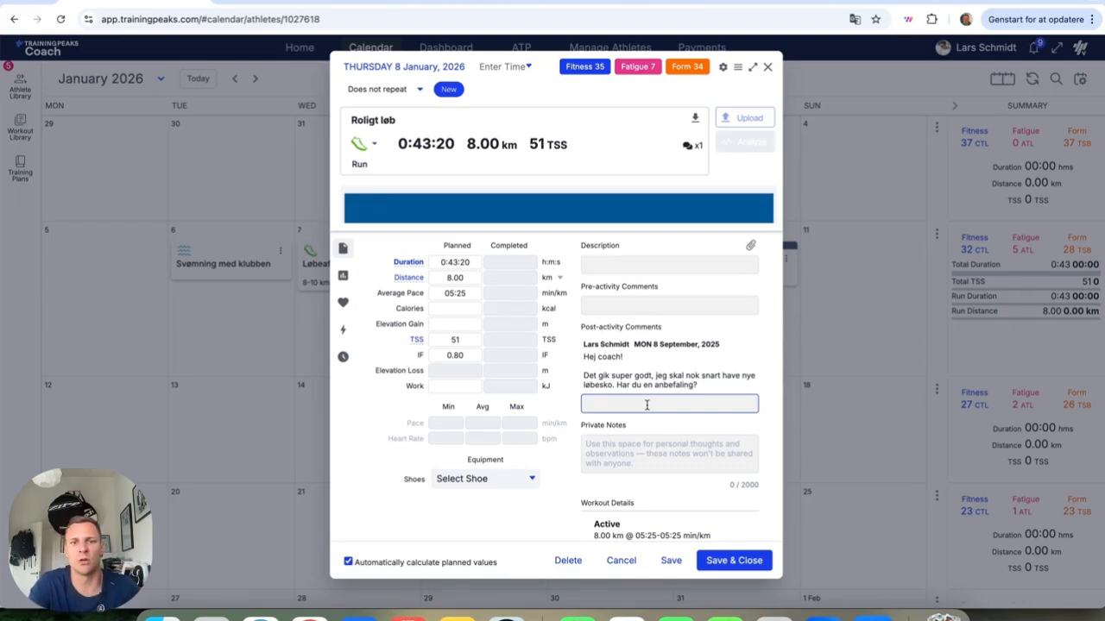
text(Jeg er i)
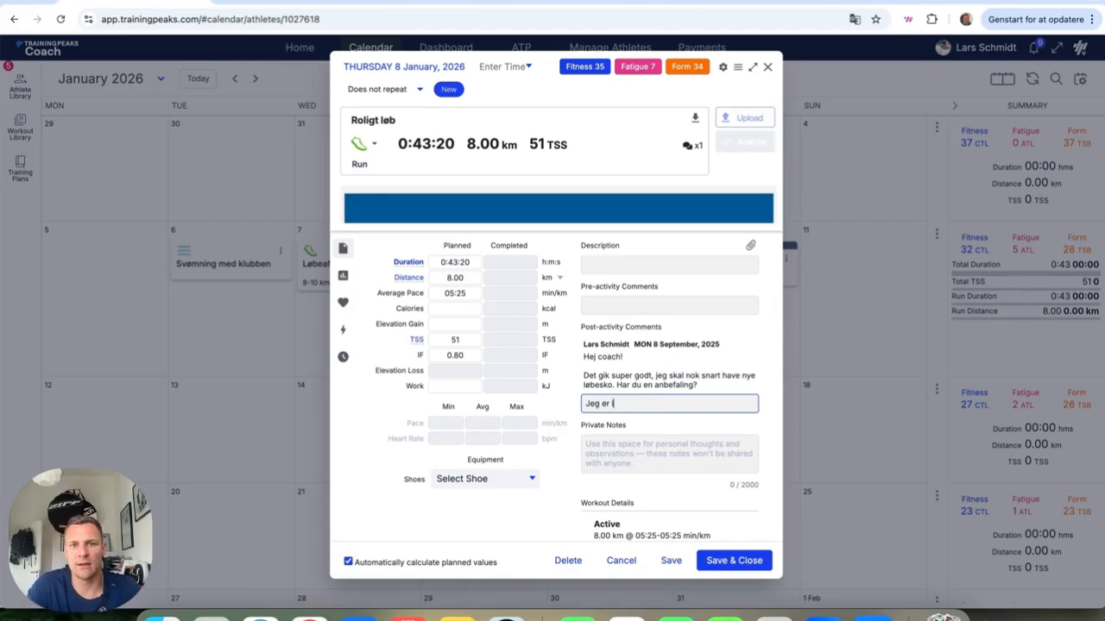
text(idt i tvivl, h)
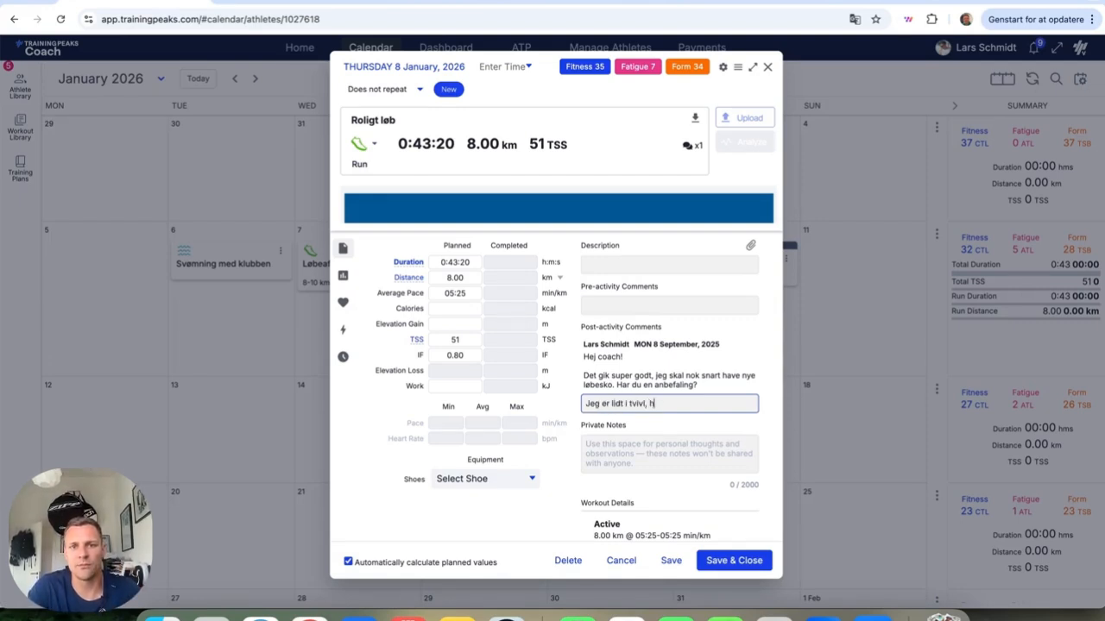
text(vad skal jeg gøre )
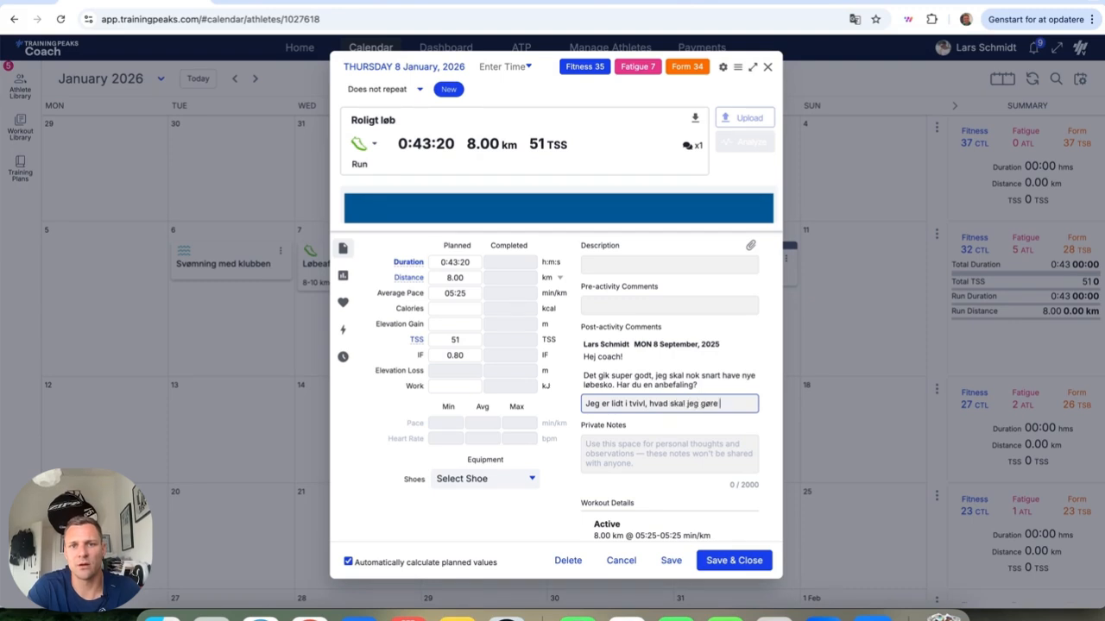
text(i pausen?)
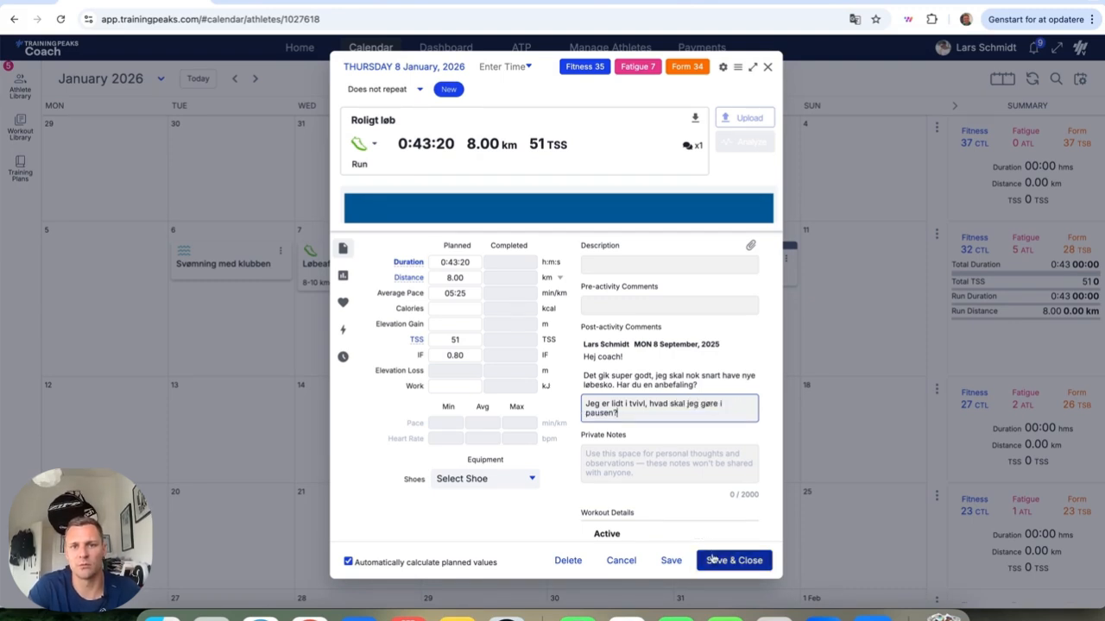
click(713, 559)
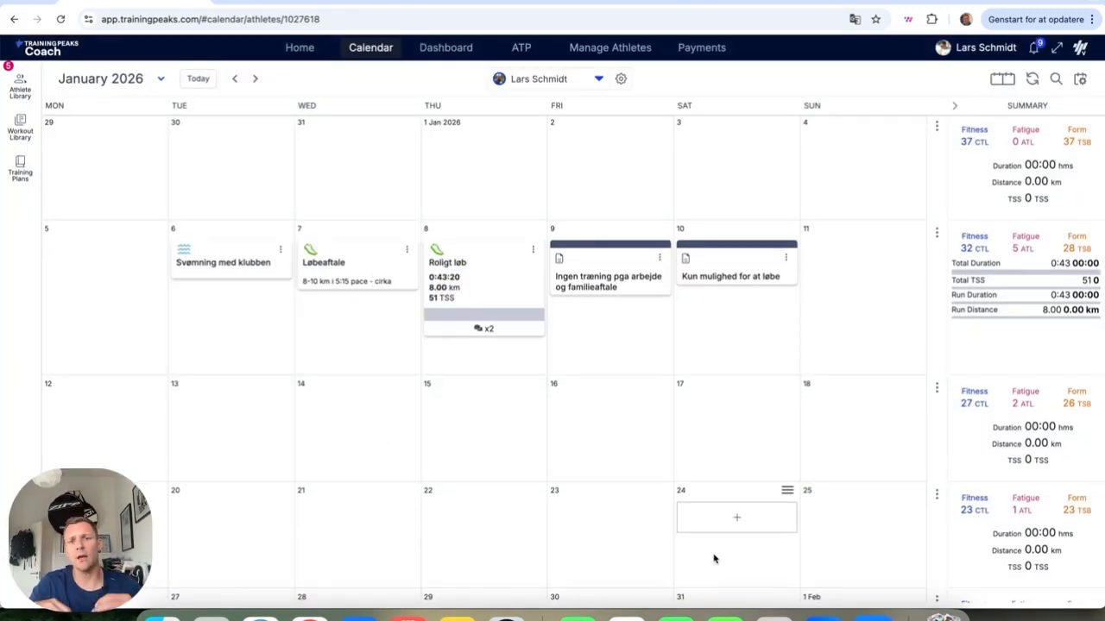
click(461, 318)
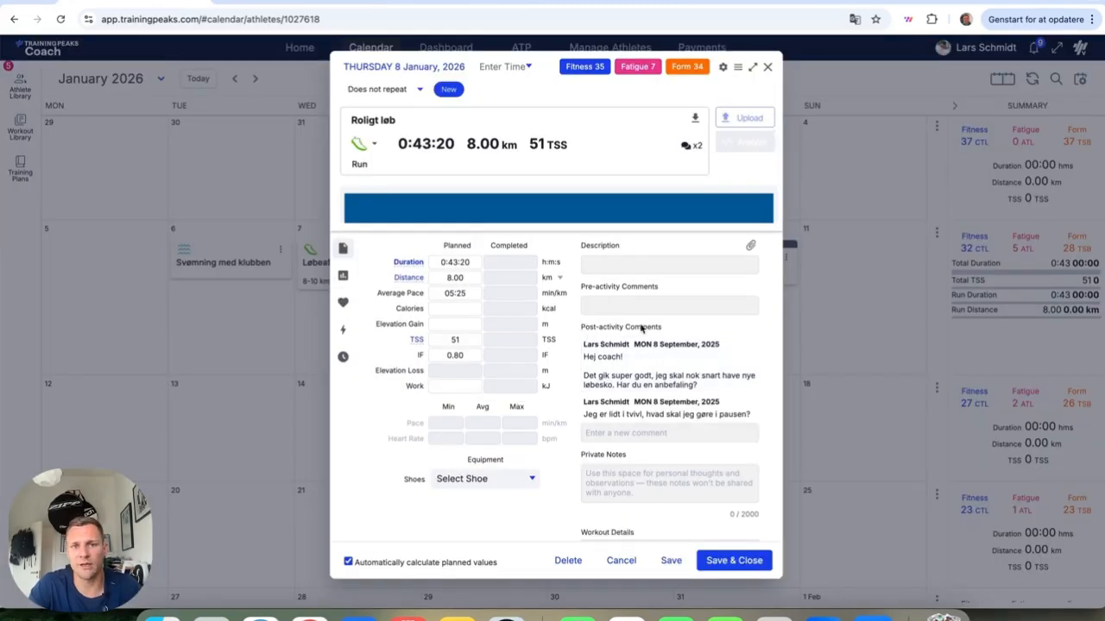
click(714, 556)
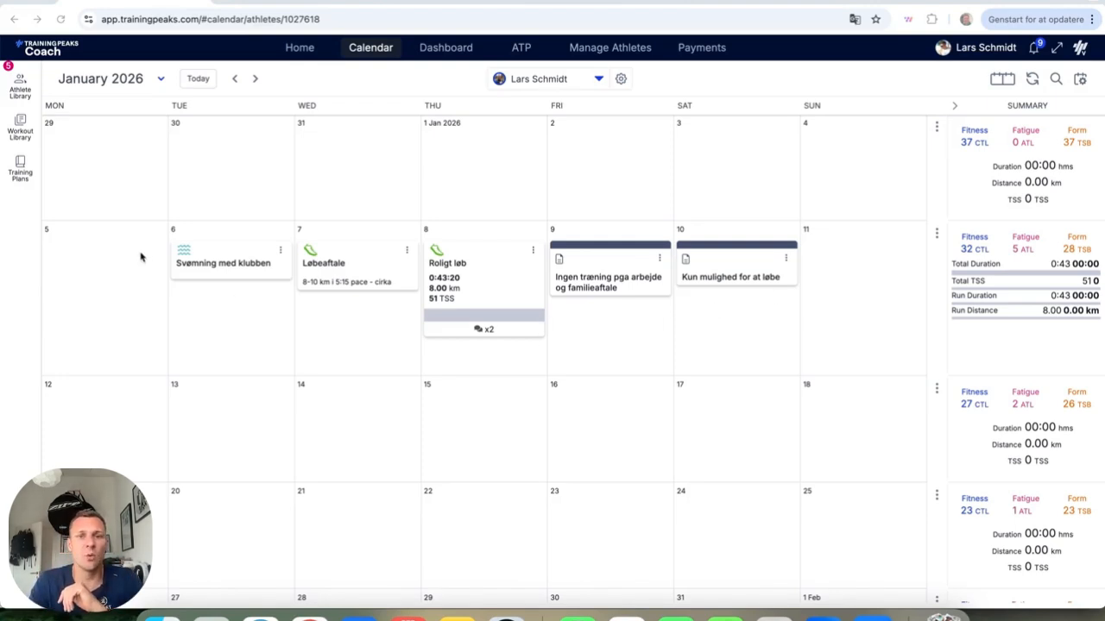
Step: Delete all workouts in the week of 5 to 11 January 2026
click(937, 234)
click(969, 387)
click(678, 357)
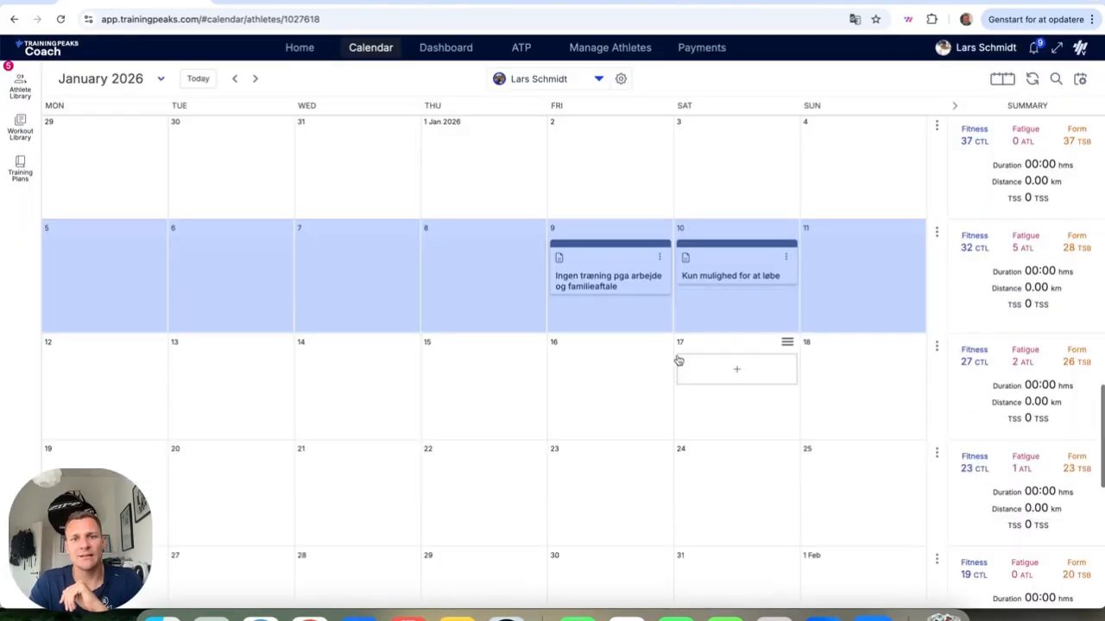
Step: Delete the notes "Ingen træning pga arbejde og familieaftale" on 9 January and "Kun mulighed for at løbe" on 10 January 2026
click(660, 259)
click(696, 369)
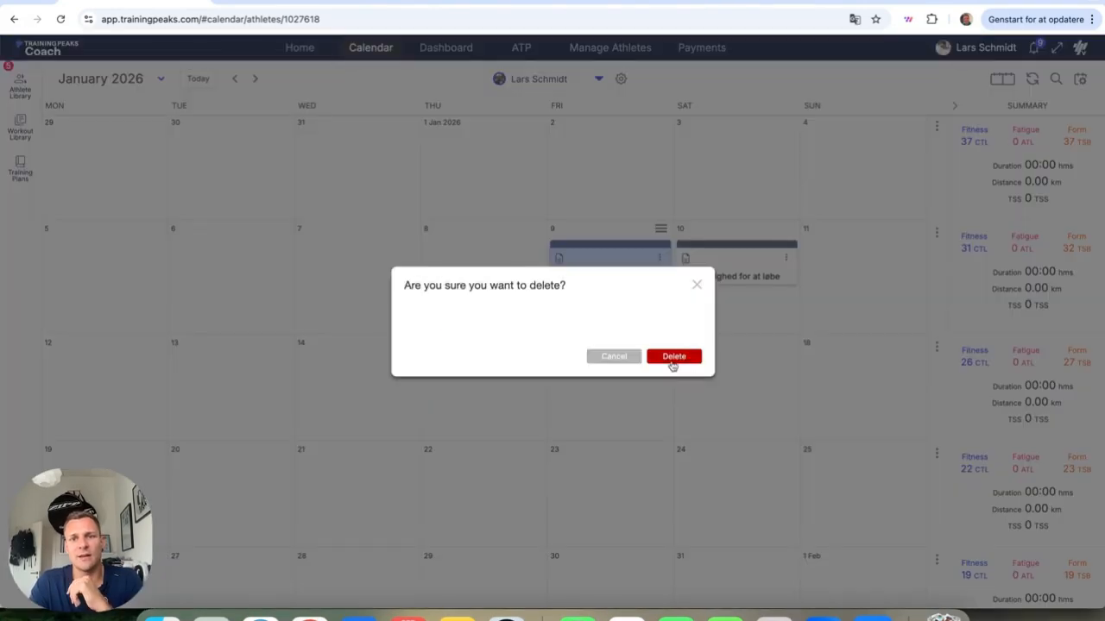
click(673, 357)
click(784, 261)
click(809, 364)
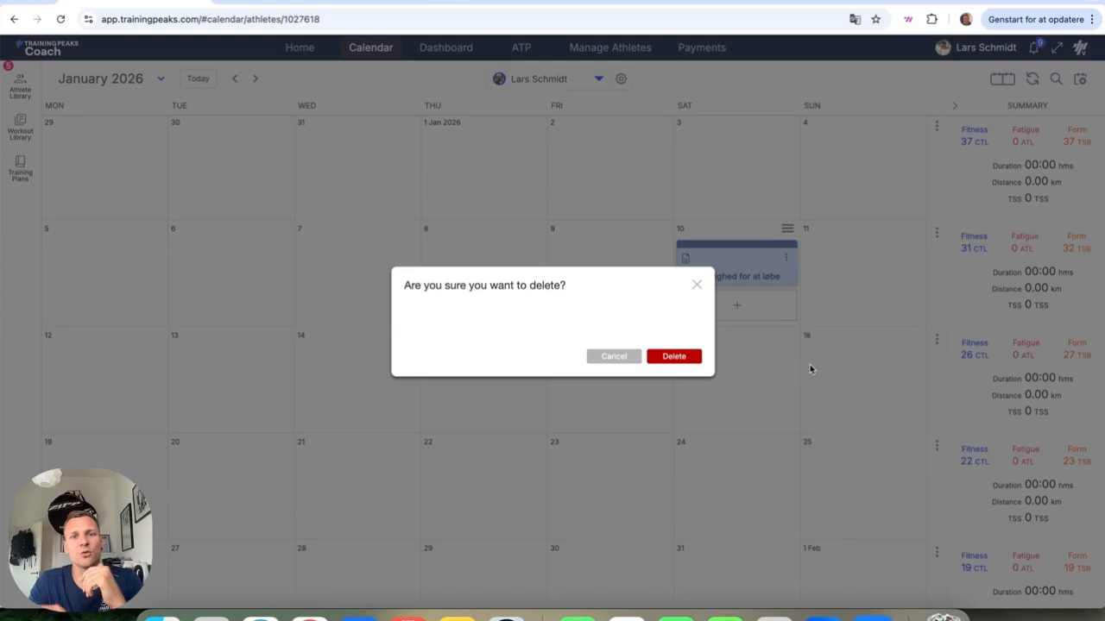
click(663, 357)
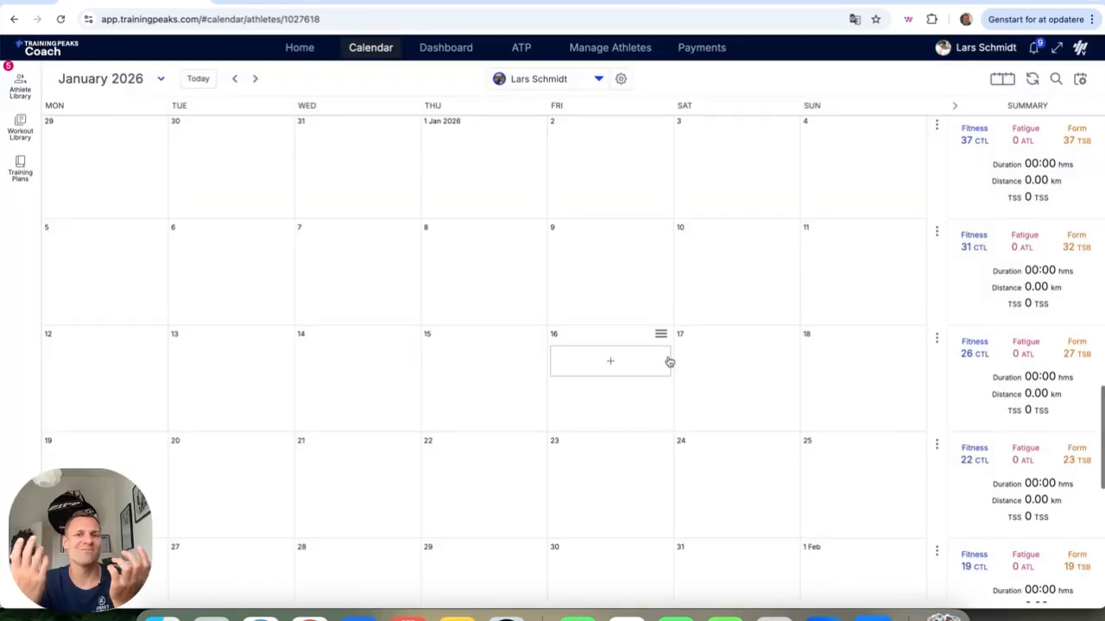